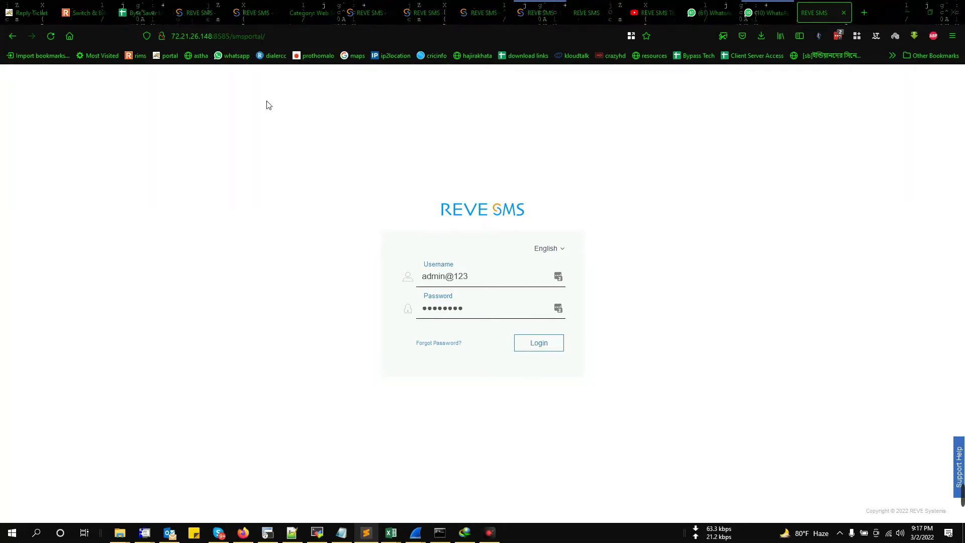
- Log in to the SMS portal with the prefilled credentials and open the form for adding a sender ID translation
click(543, 343)
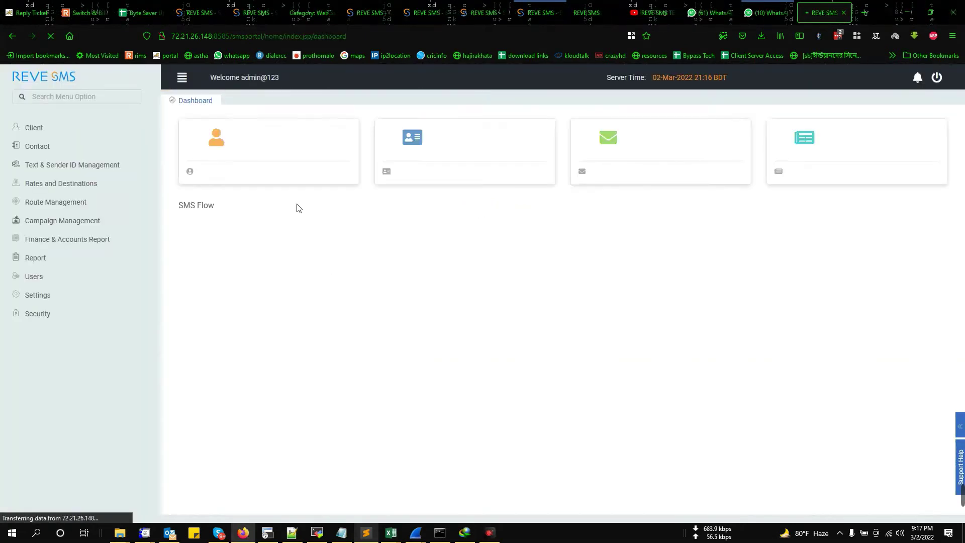
click(60, 168)
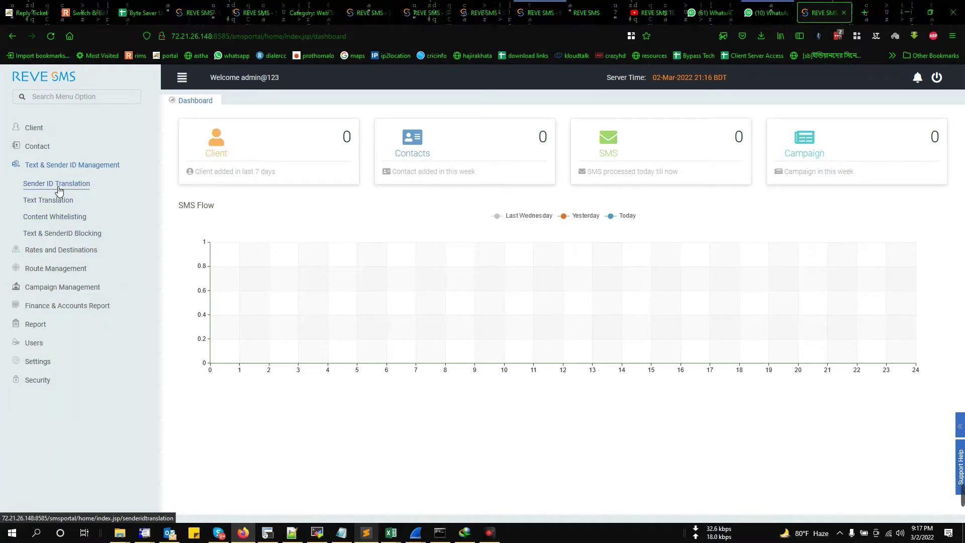
click(59, 190)
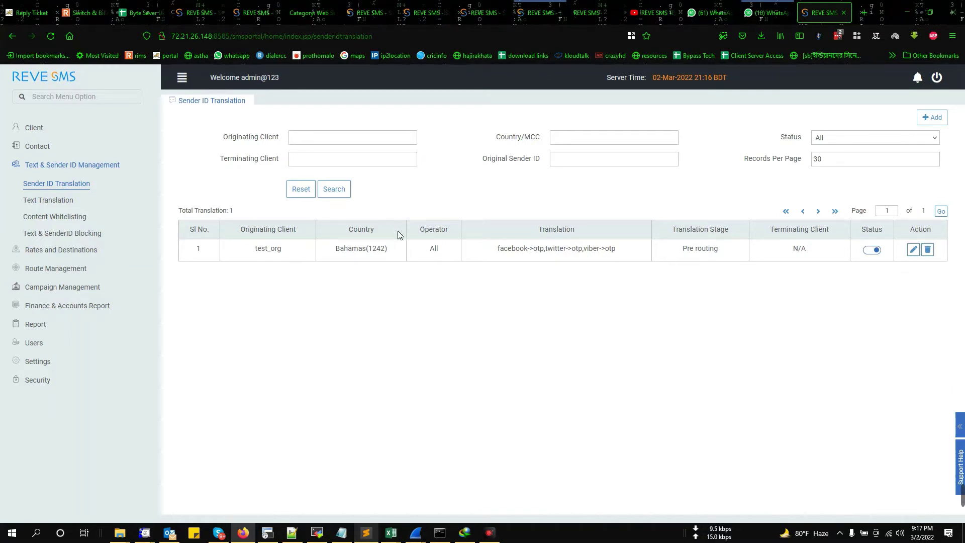
click(937, 118)
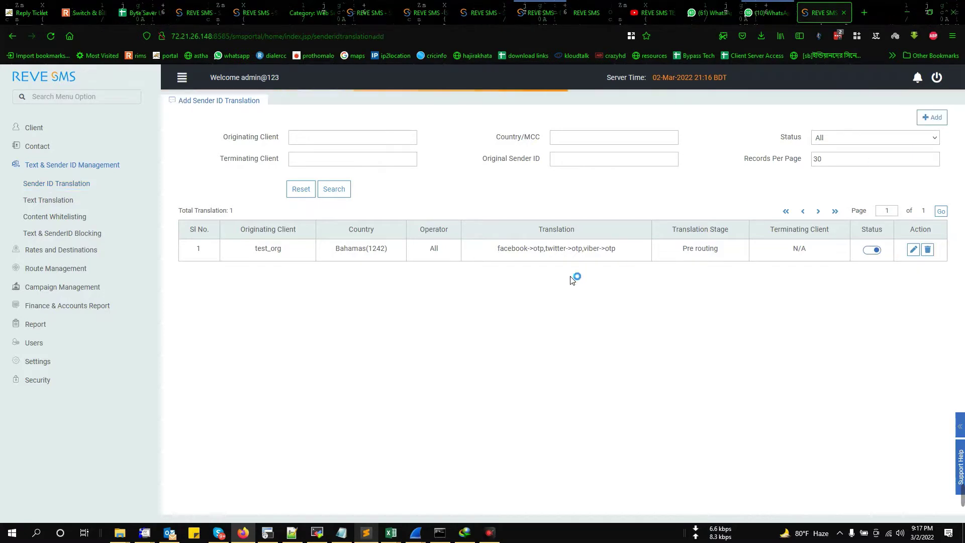
- Set the translation's originating client to test2org and its country to Bangladesh (880)
click(414, 142)
click(384, 143)
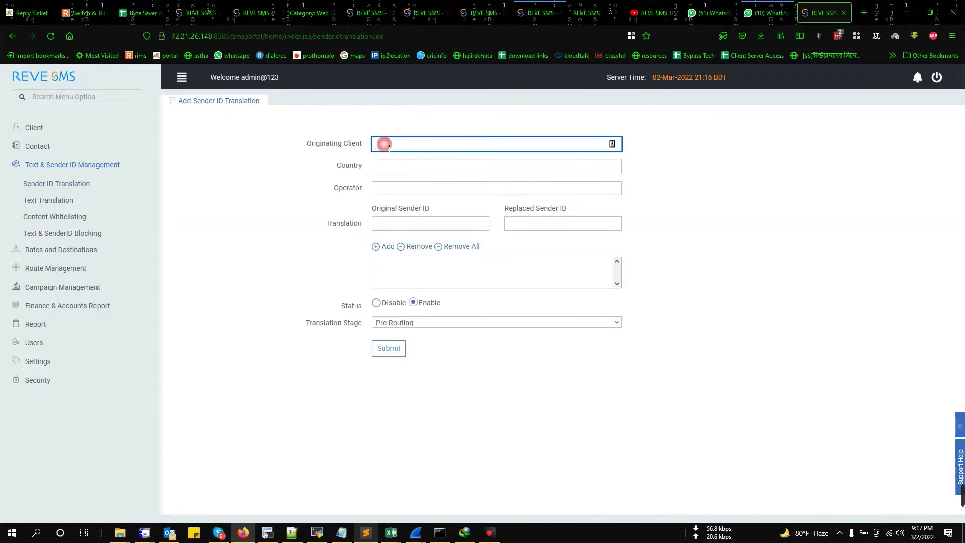
text(tes)
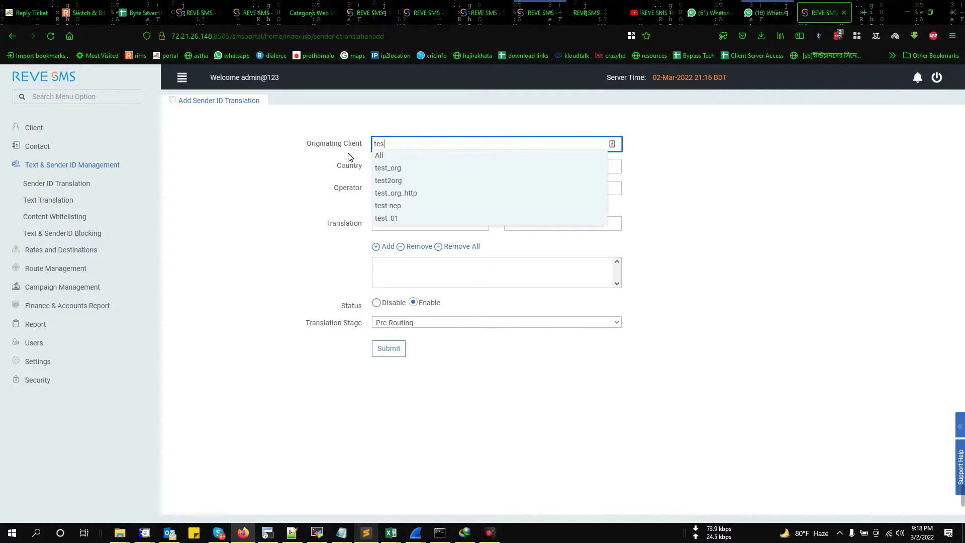
click(391, 181)
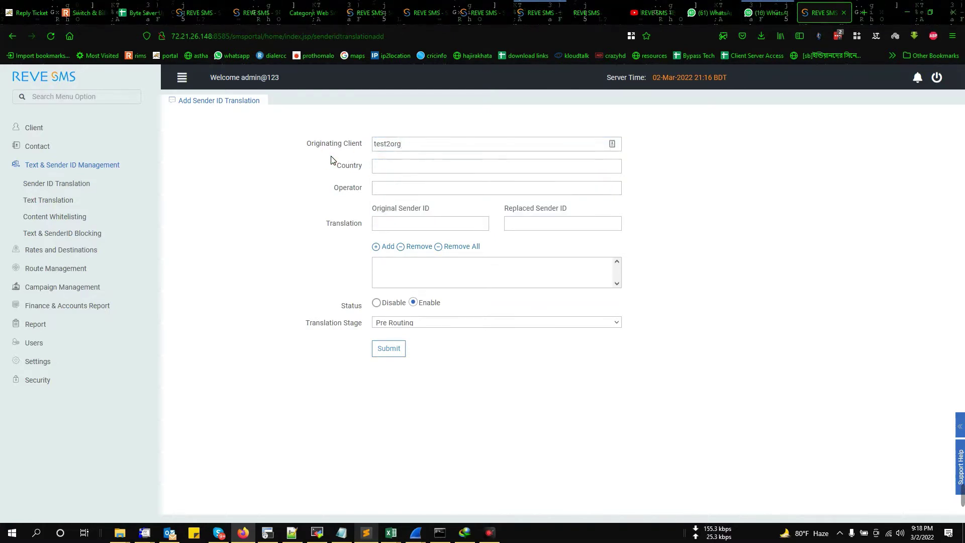
click(392, 167)
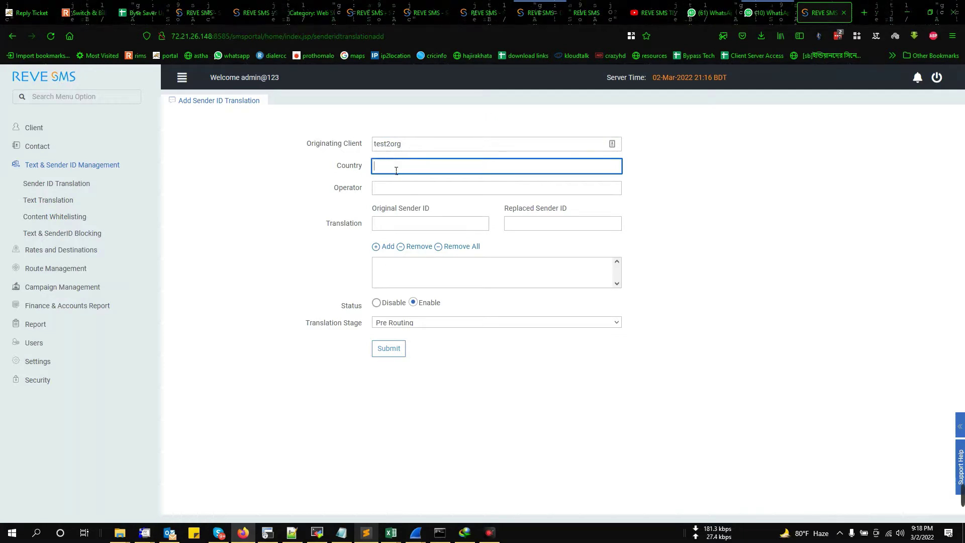
text(bang)
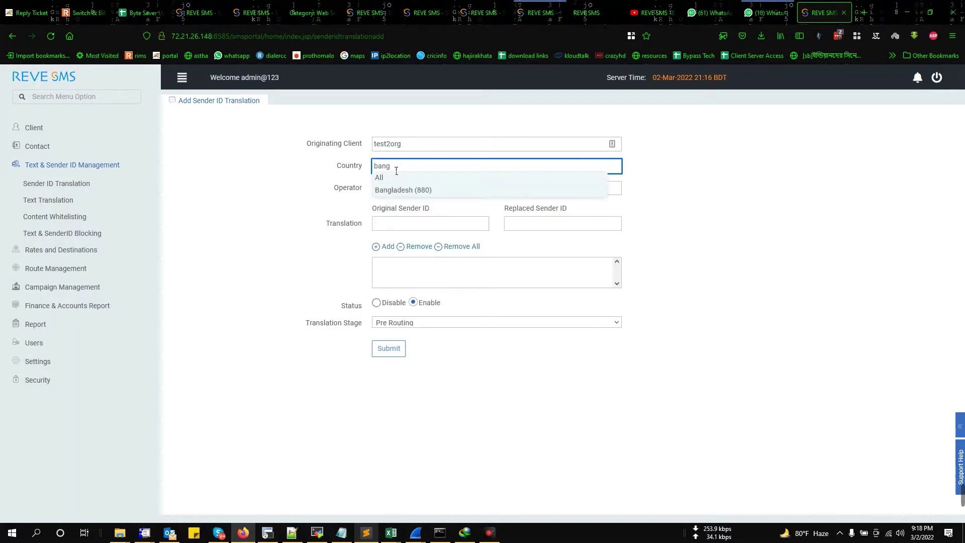
click(420, 192)
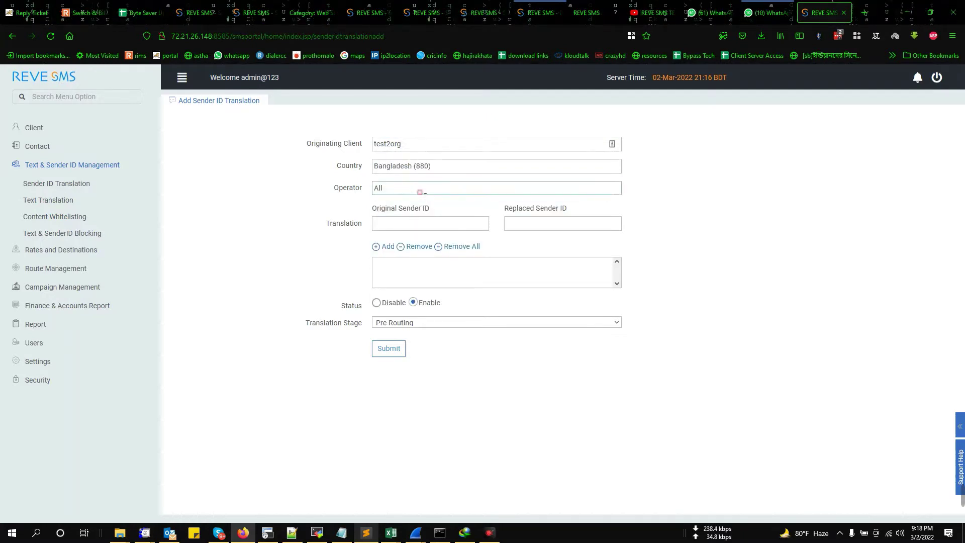
- Replace the operator of the sender ID translation with Airtel/Warid (88016)
click(395, 187)
key(BackSpace)
key(BackSpace)
key(BackSpace)
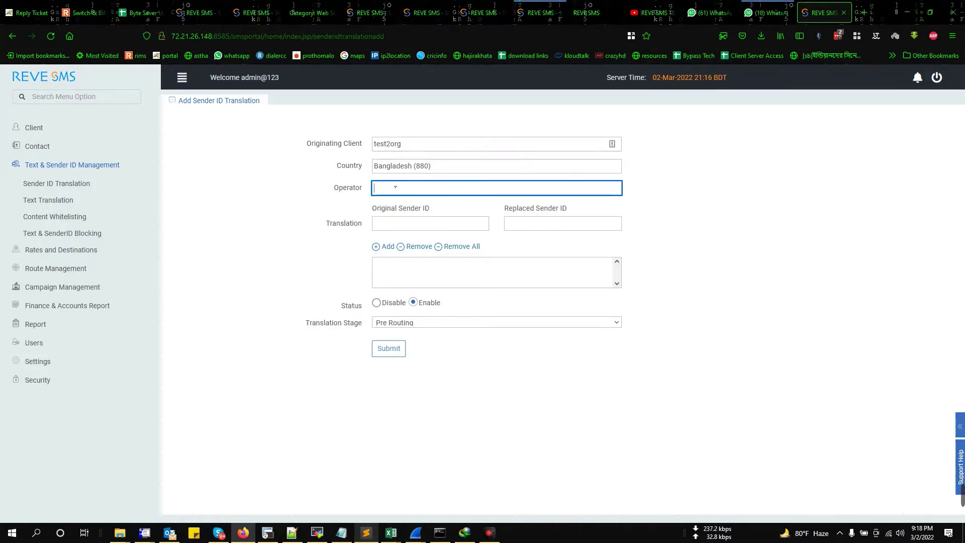
text(air)
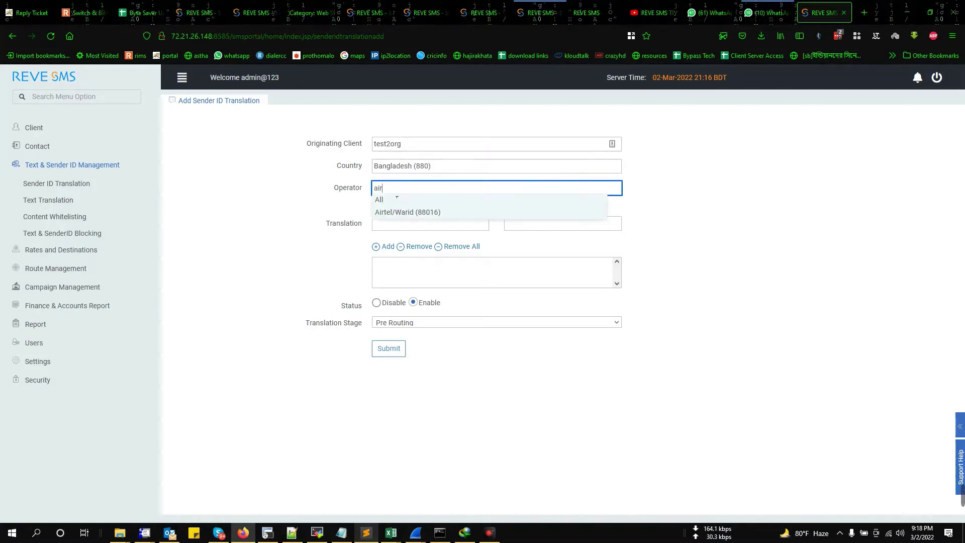
click(397, 213)
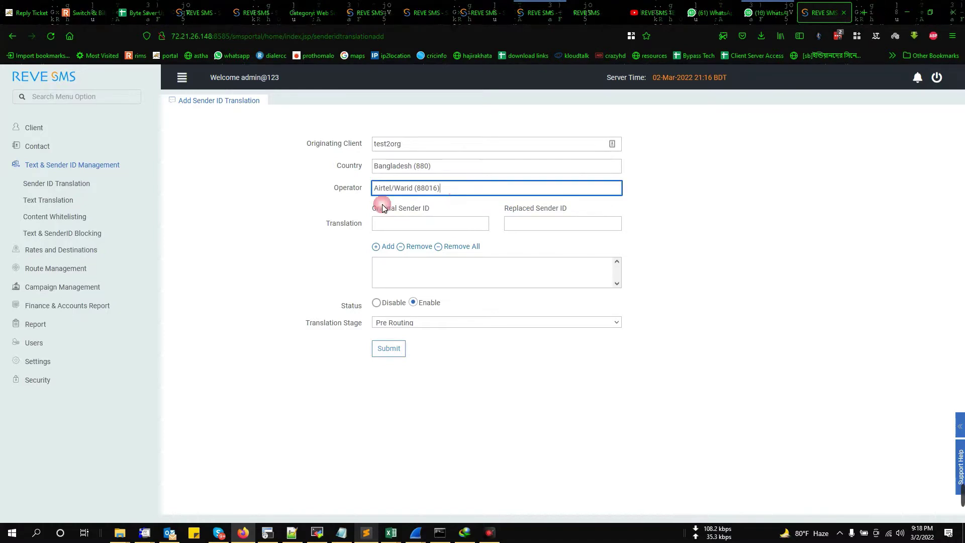
- Add a translation pair that replaces the original sender ID Facebook with otp
click(402, 232)
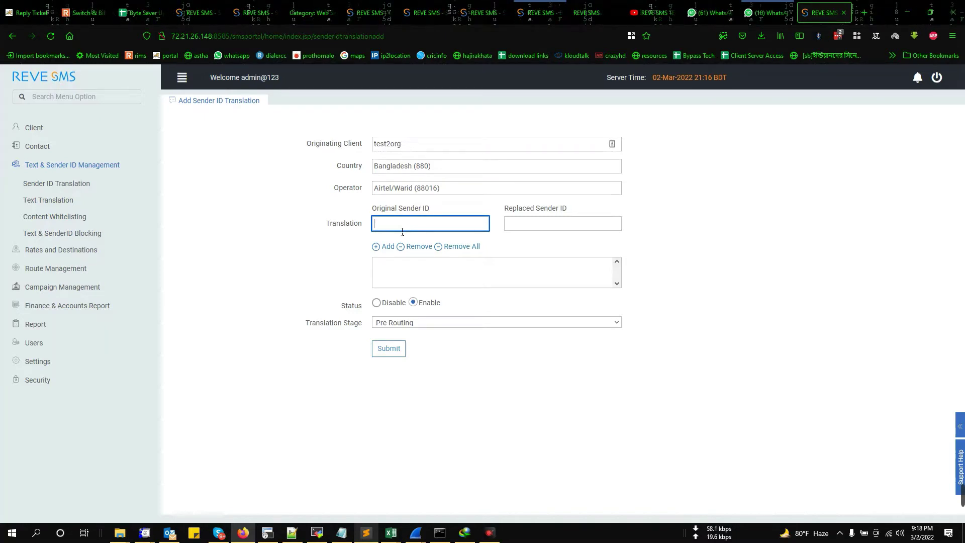
text(Facebo)
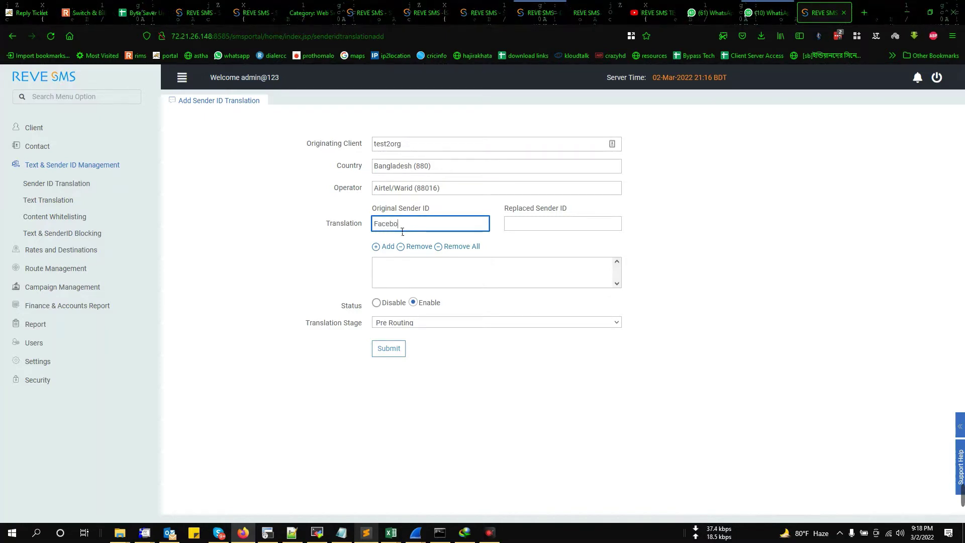
text(ok)
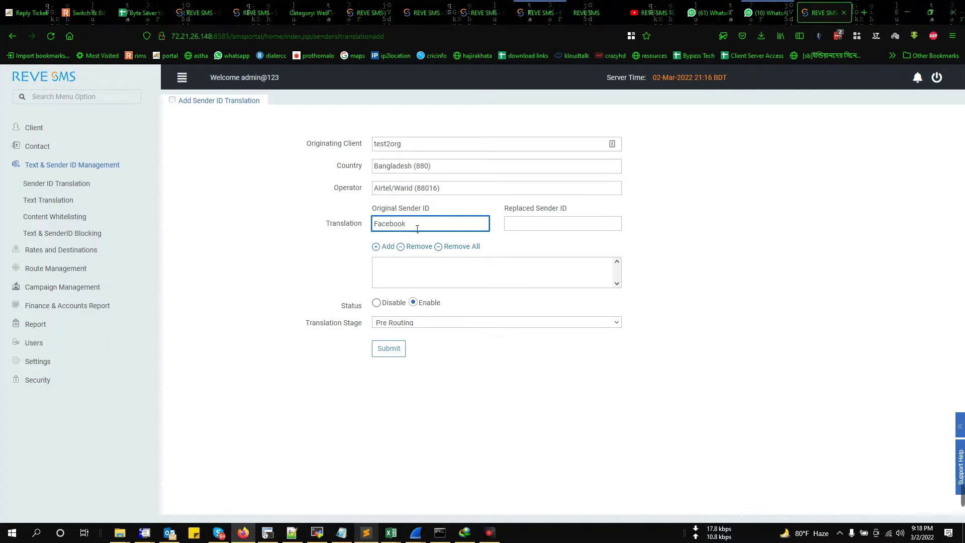
click(533, 233)
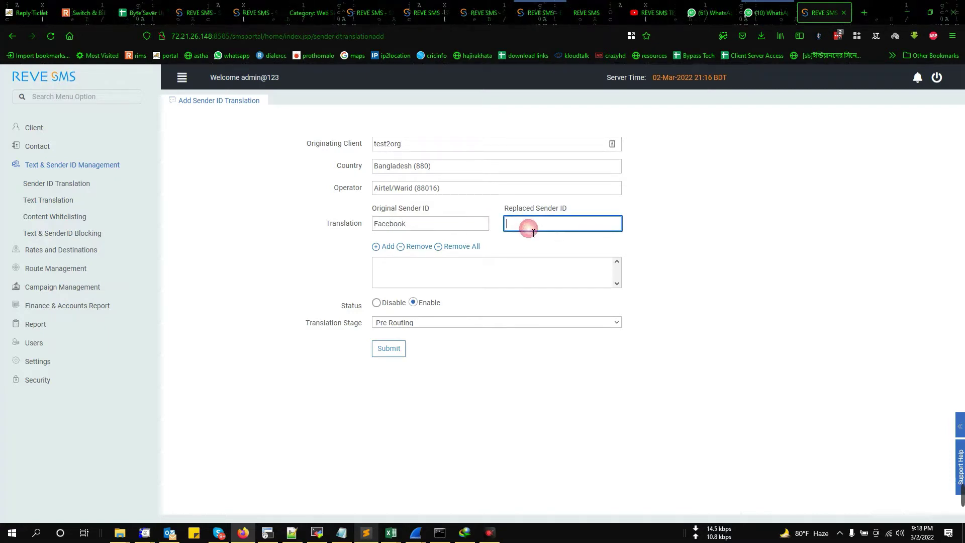
text(otp)
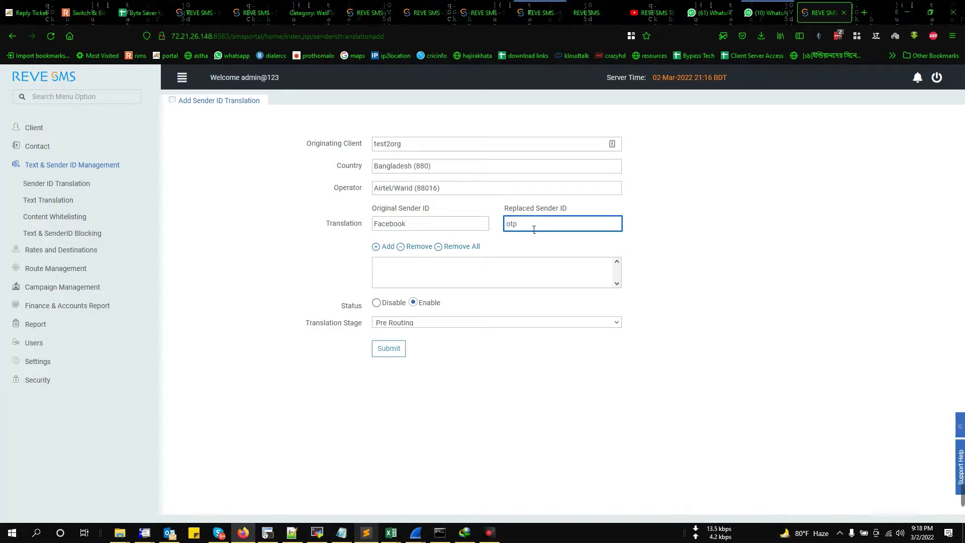
click(386, 247)
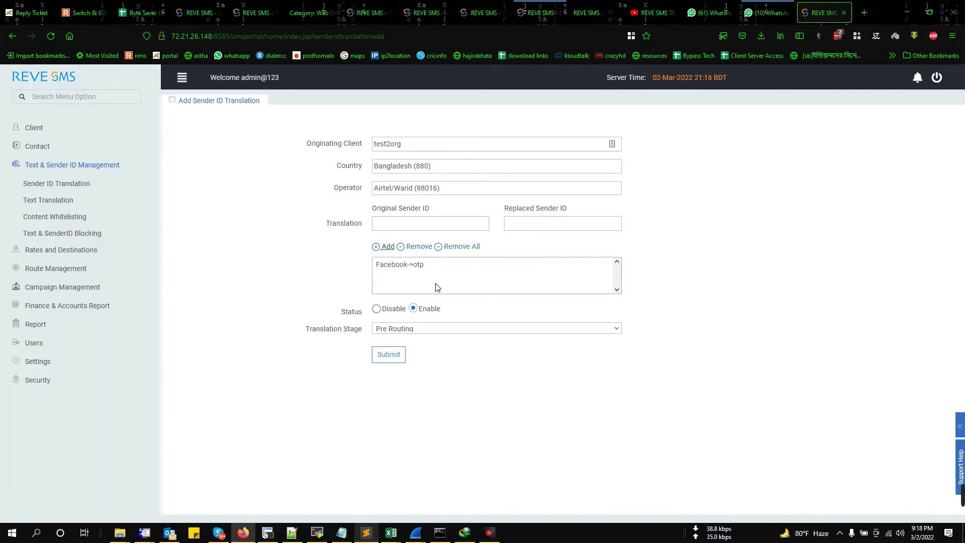
- Add a second translation pair that replaces the original sender ID Twitter with otp
click(411, 226)
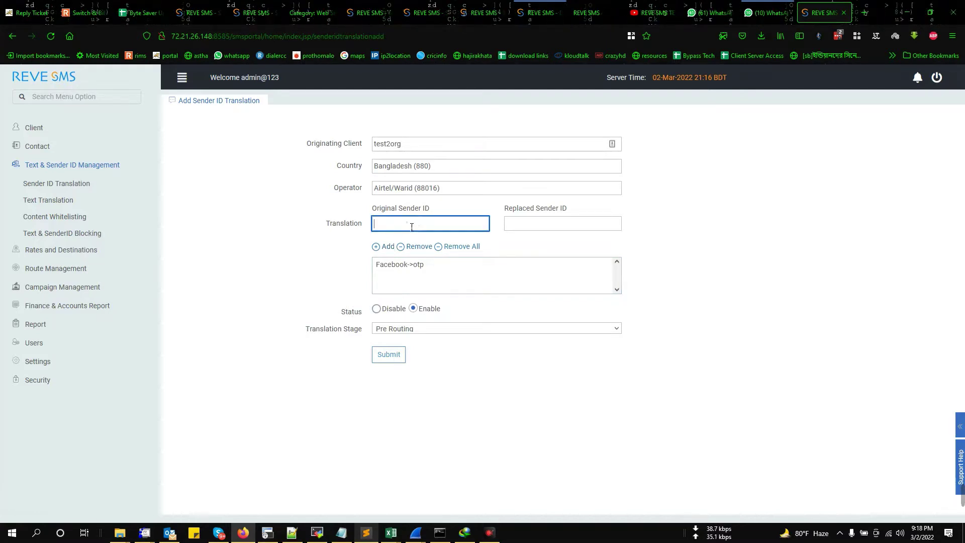
text(Twit)
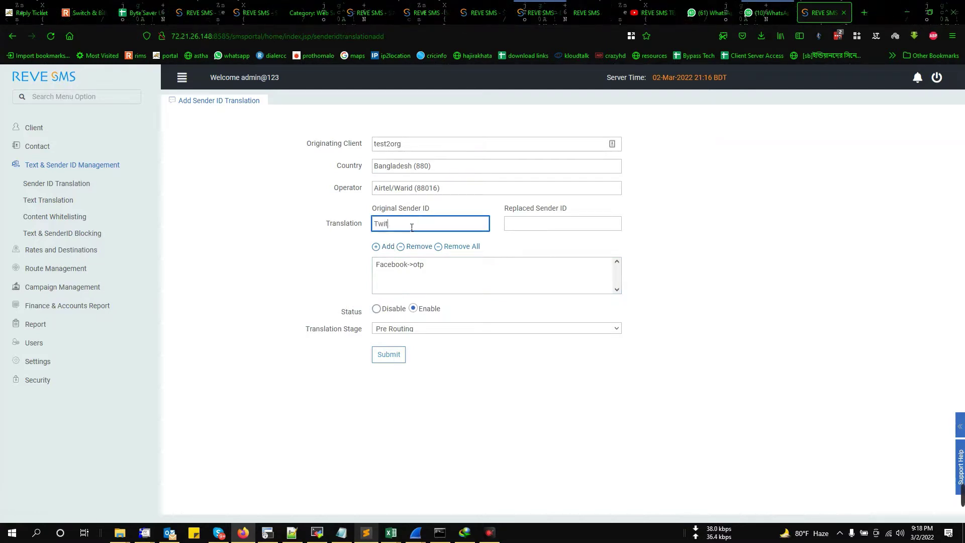
text(ter)
key(Tab)
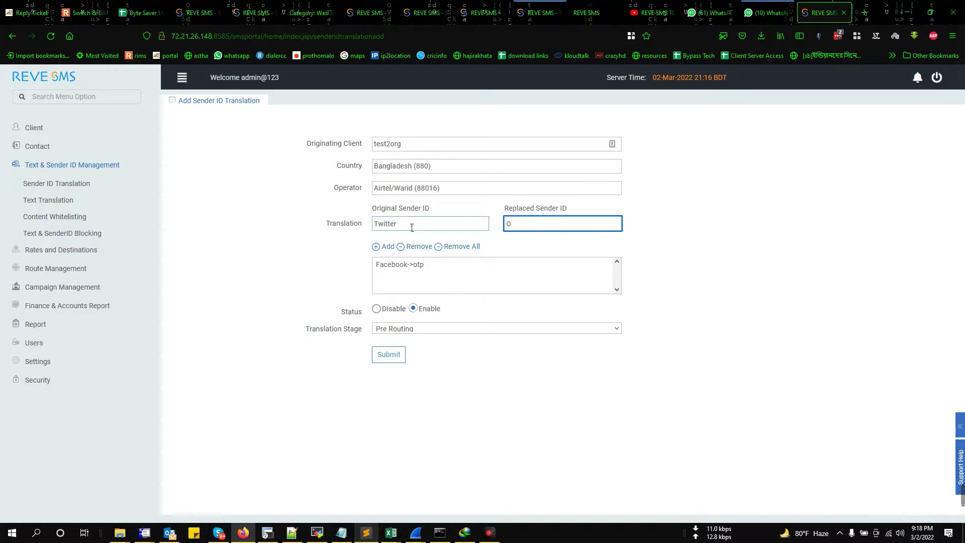
text(O)
key(BackSpace)
text(otp)
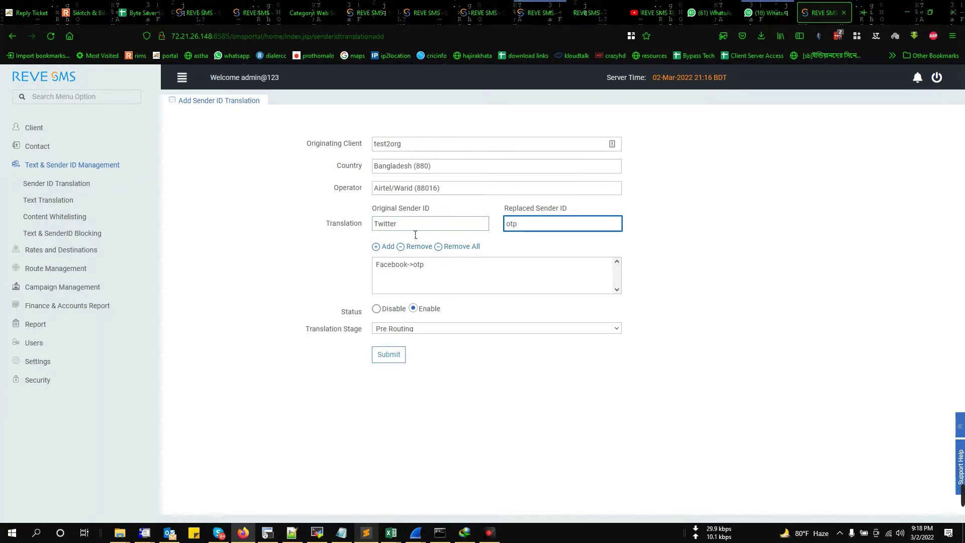
click(385, 247)
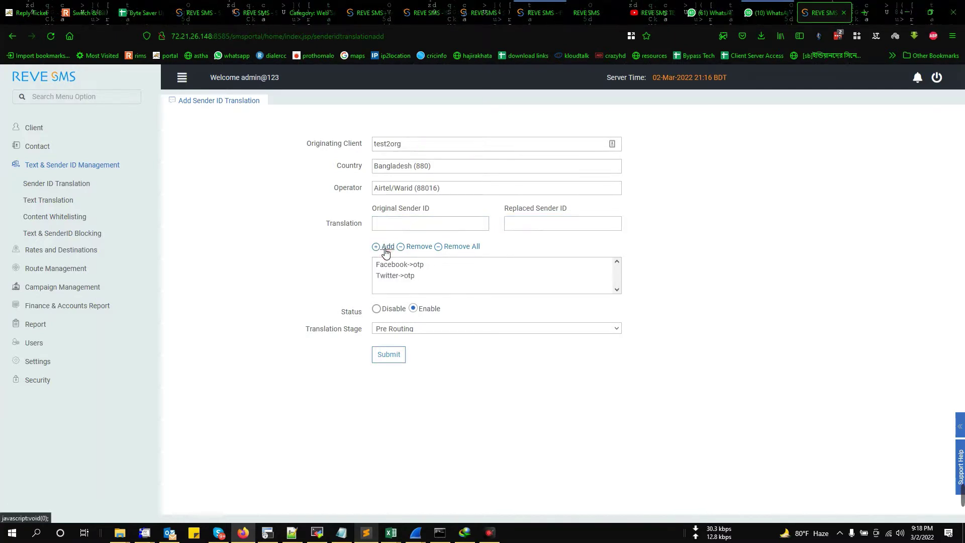
- Review the translation stage options, keep Pre Routing, and submit the sender ID translation
click(386, 329)
click(391, 330)
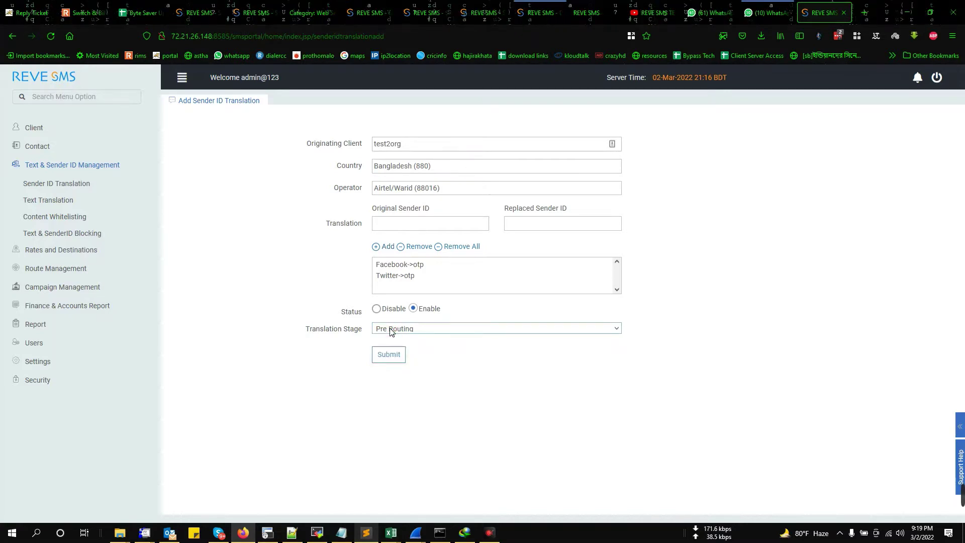
click(391, 329)
click(388, 331)
click(397, 329)
click(360, 357)
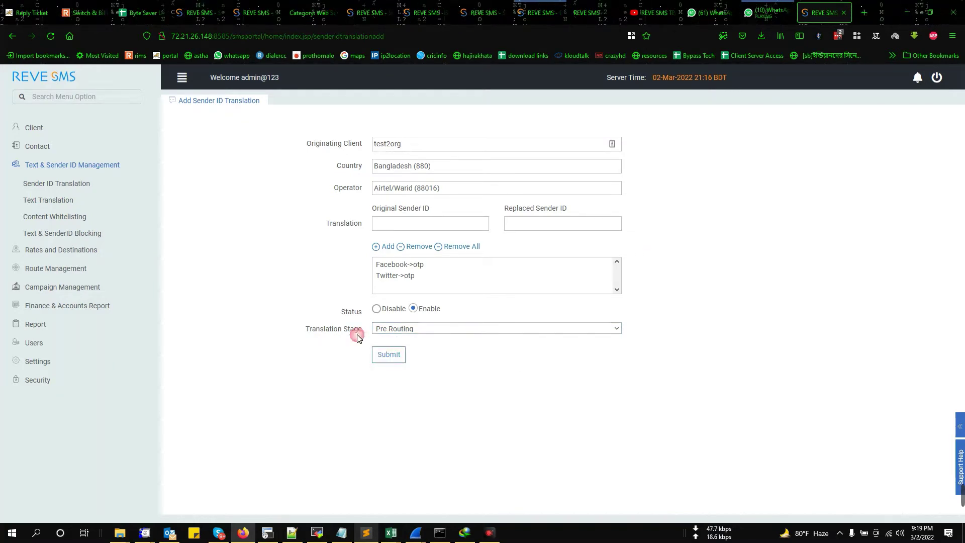
click(382, 354)
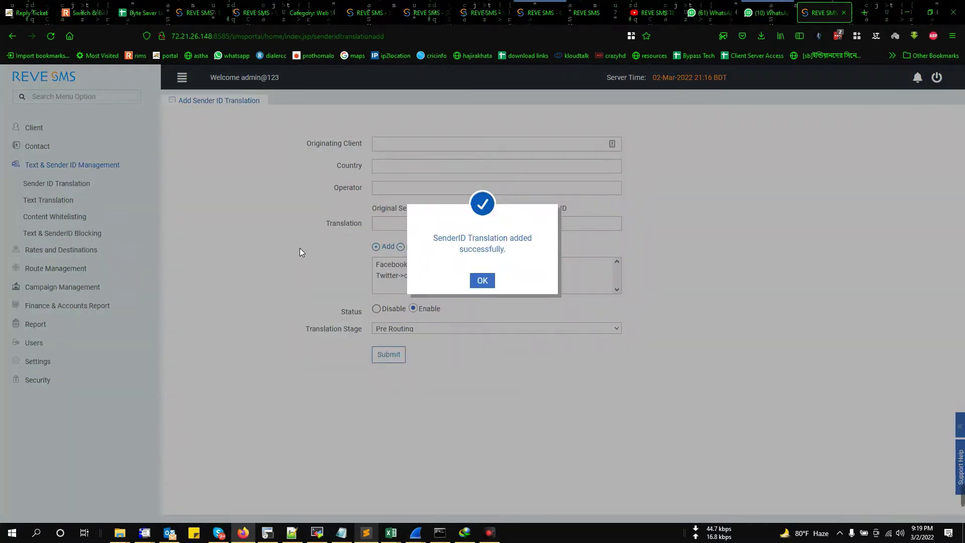
click(482, 280)
- Return to the sender ID translation list and examine the test2org entry's country, operator, translation, stage and terminating client
click(70, 186)
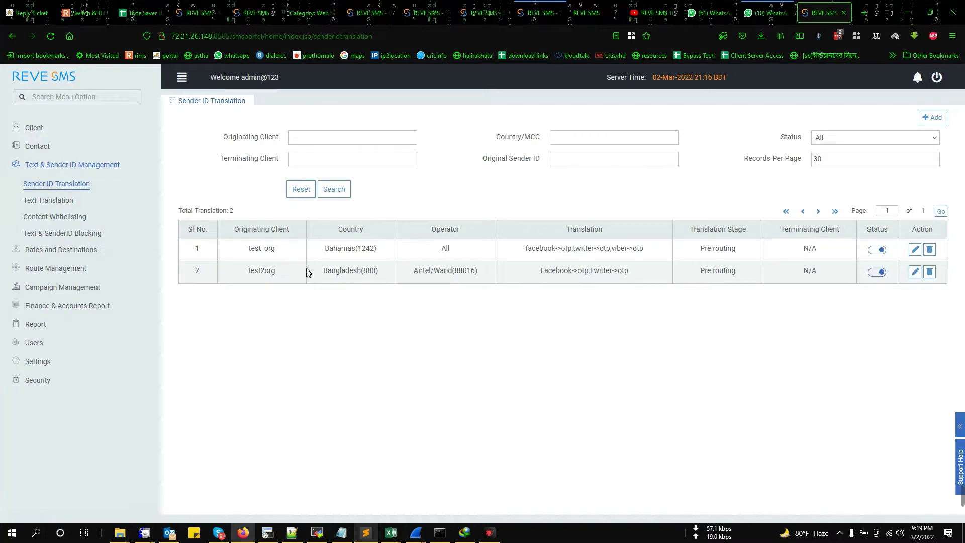
drag(308, 272, 749, 276)
click(399, 279)
click(481, 292)
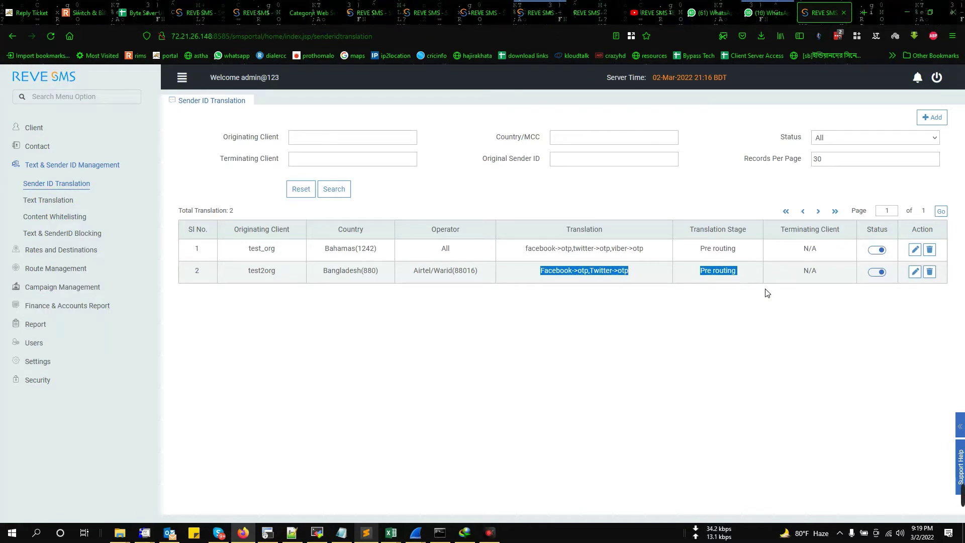
click(766, 291)
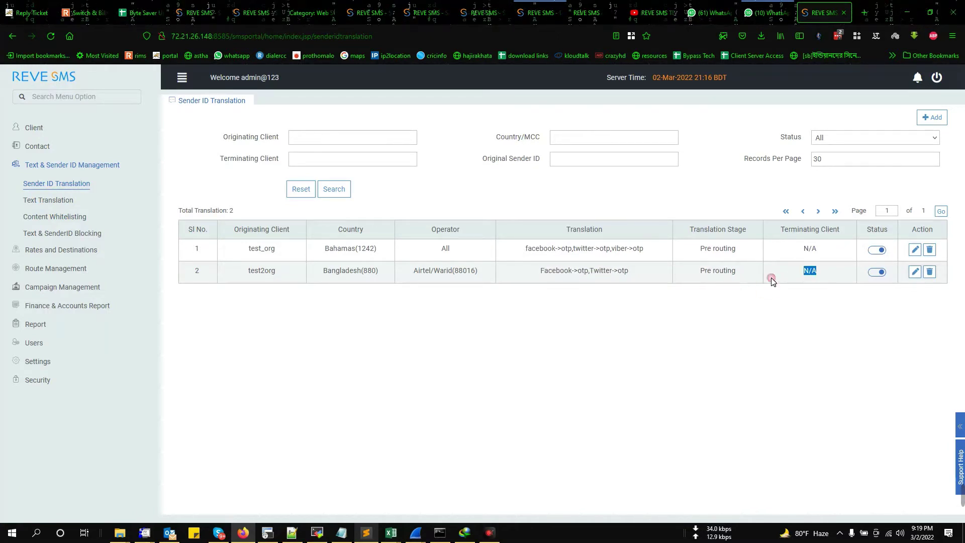
- Disable the test2org sender ID translation and enable it again
click(876, 276)
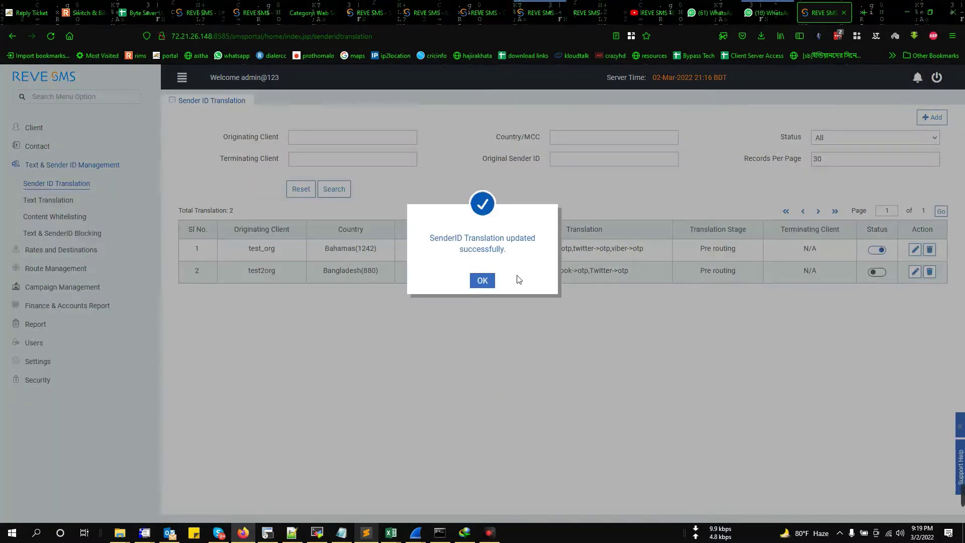
click(490, 281)
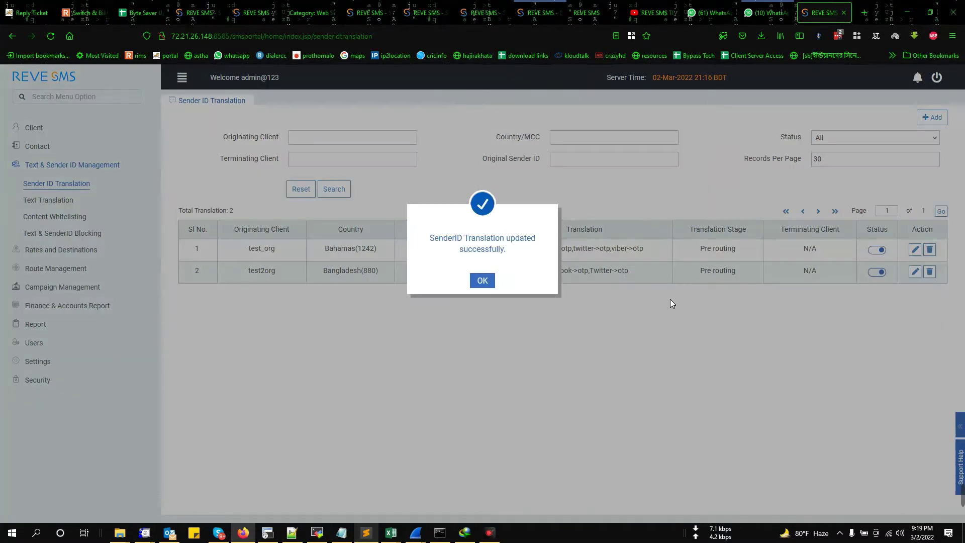
click(482, 281)
- Start a new rule in the text translation section with test_org as the originating client
click(48, 200)
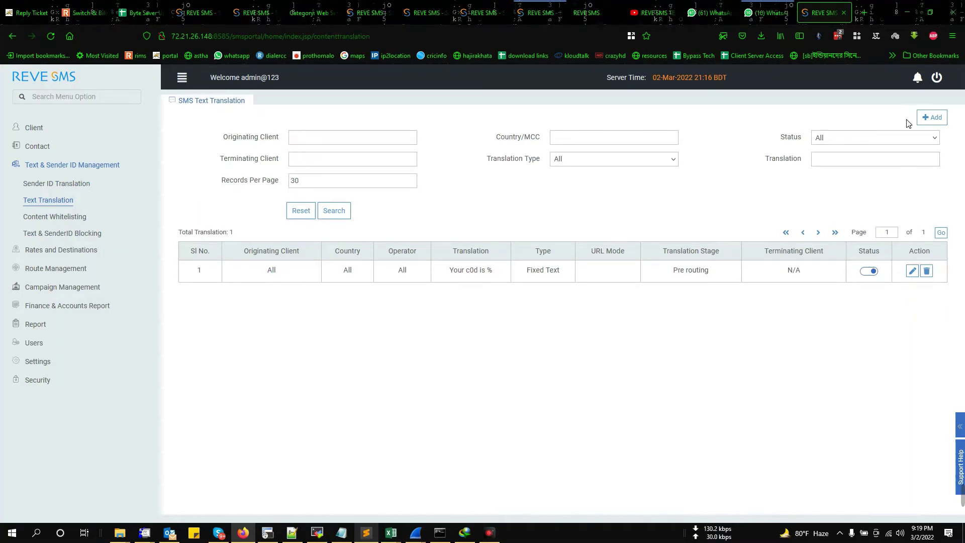
click(936, 120)
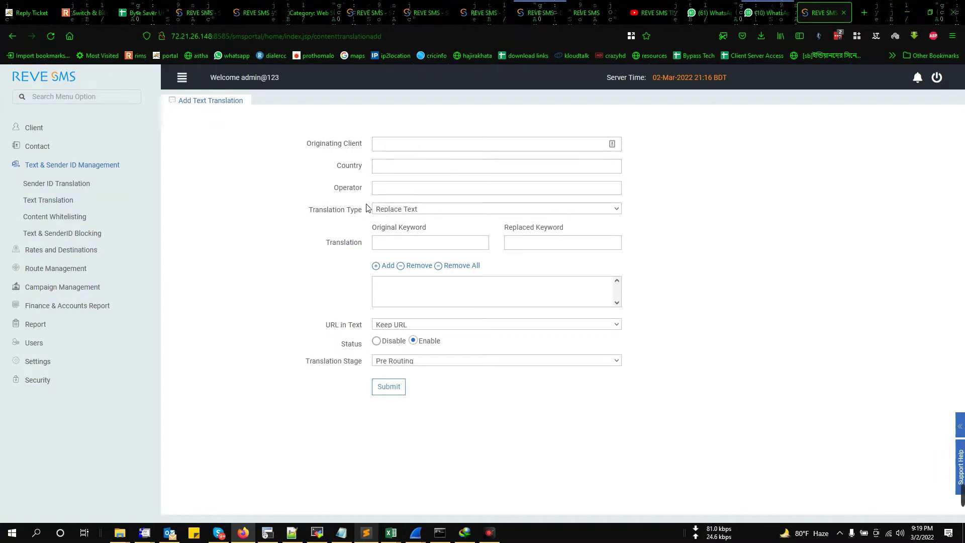
click(389, 153)
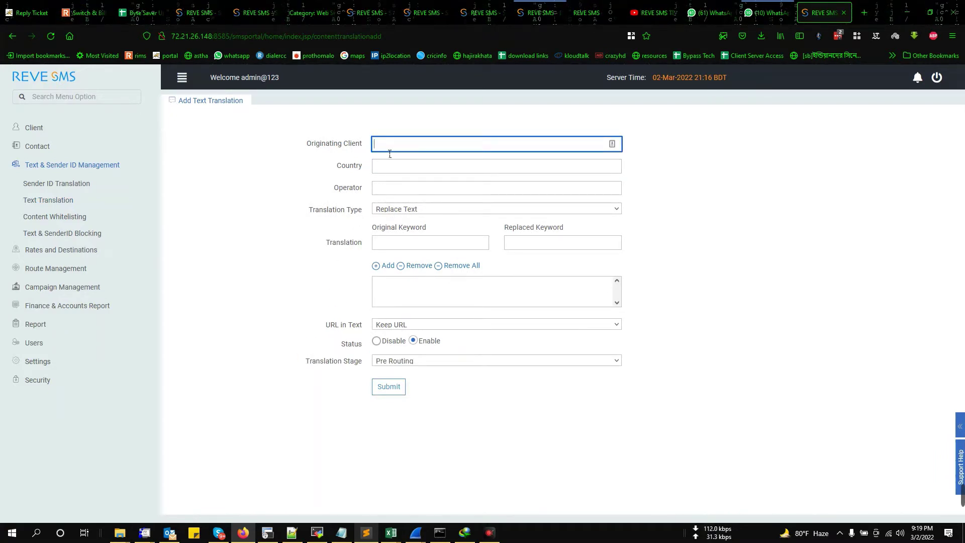
text(test)
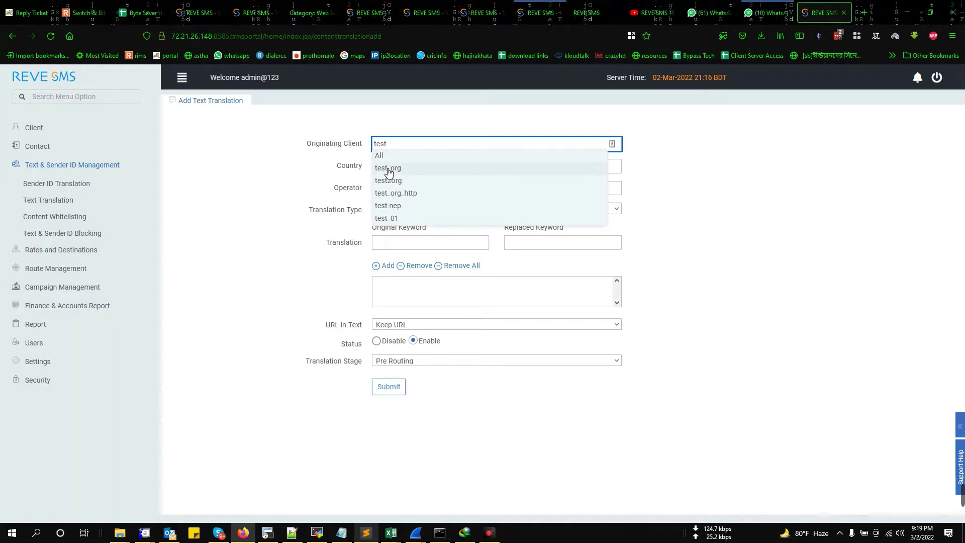
click(390, 169)
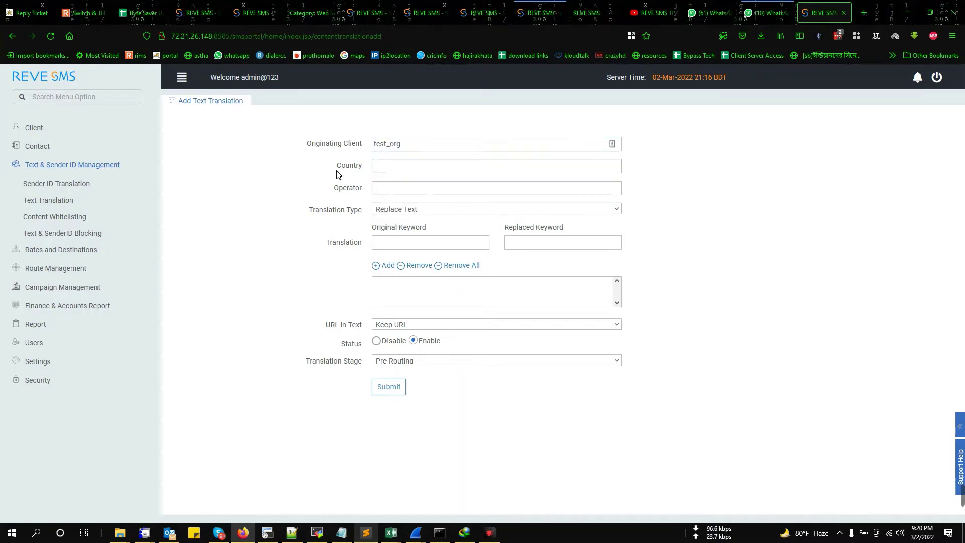
- Set the text translation rule's country to India (91), leaving the operator at All
click(395, 170)
text(bagn)
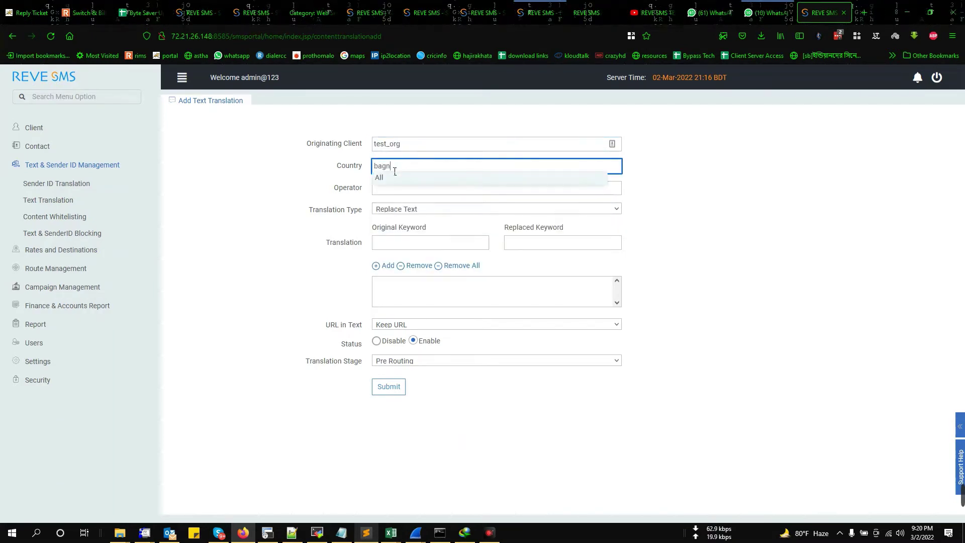
key(BackSpace)
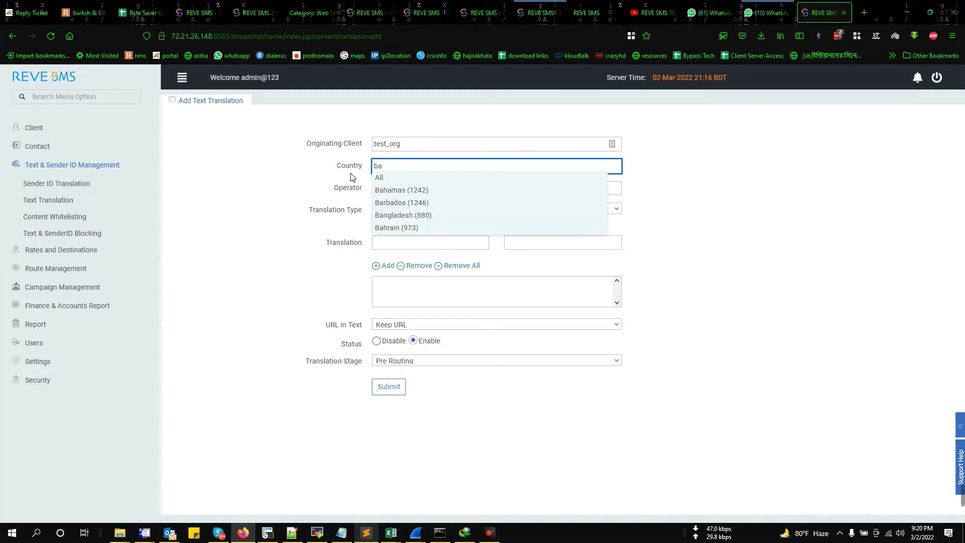
key(BackSpace)
key(BackSpace)
text(indi)
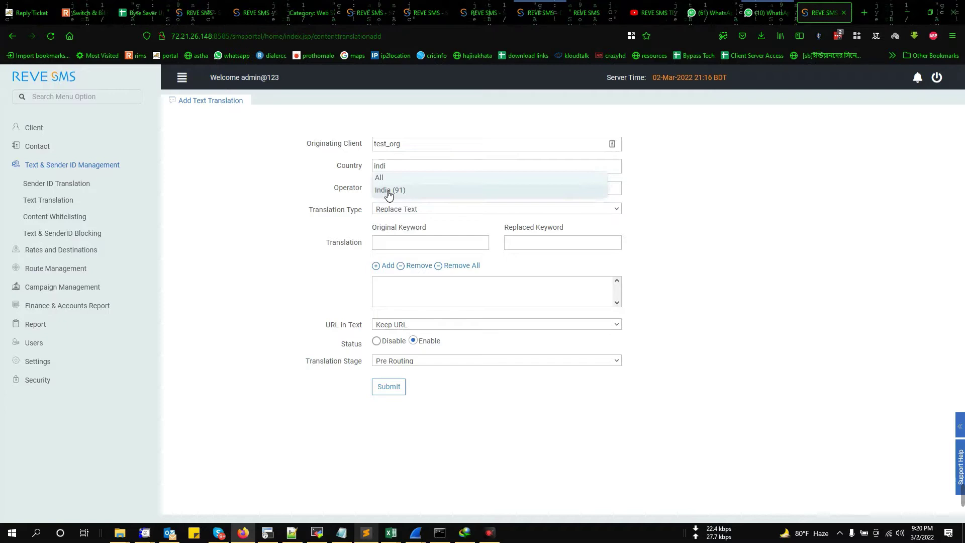
click(384, 190)
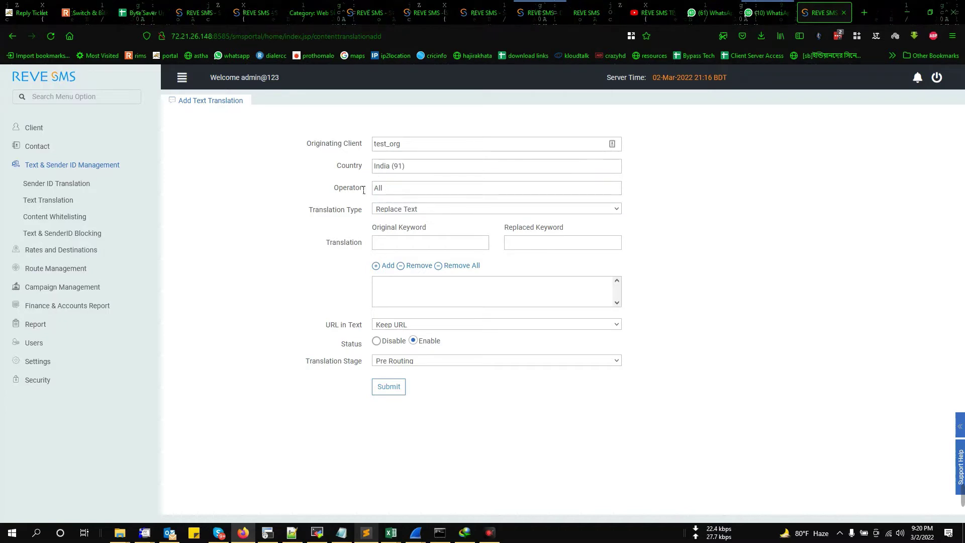
click(340, 197)
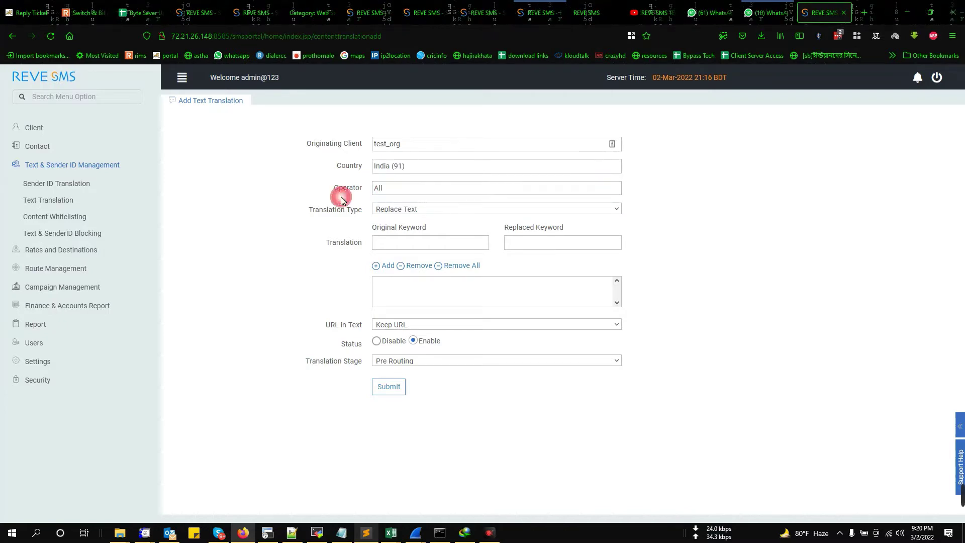
- Keep Replace Text as the translation type and add a translation pair that replaces the keyword otp with code
click(385, 210)
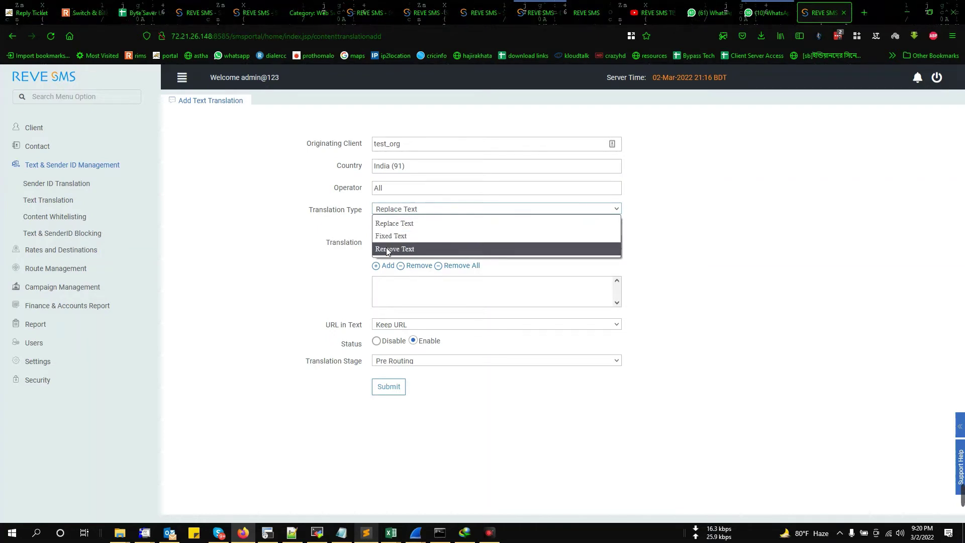
click(386, 223)
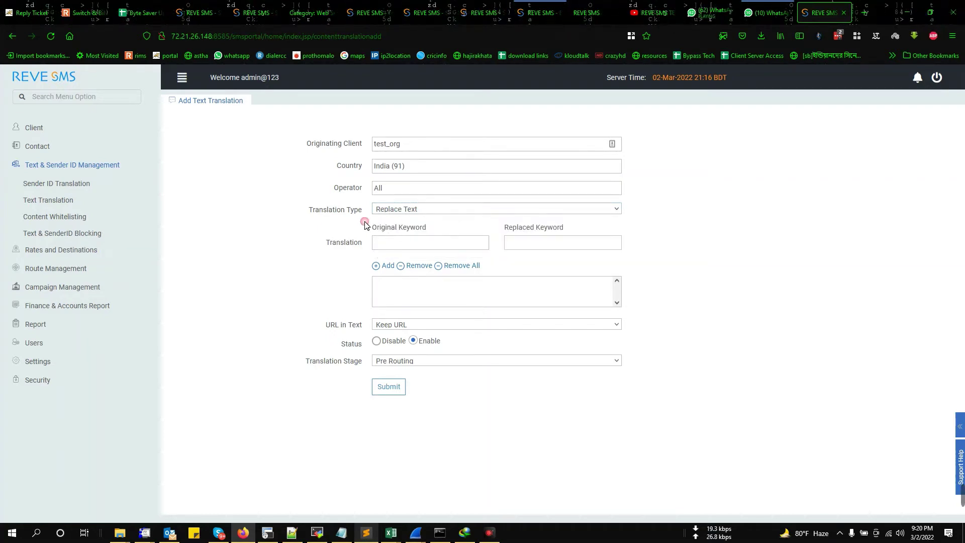
click(350, 240)
click(392, 244)
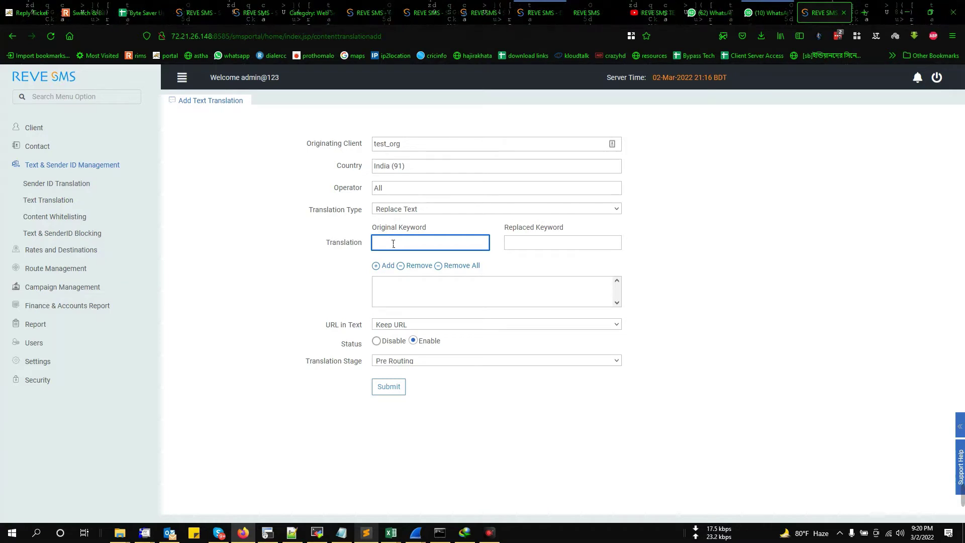
text(otp)
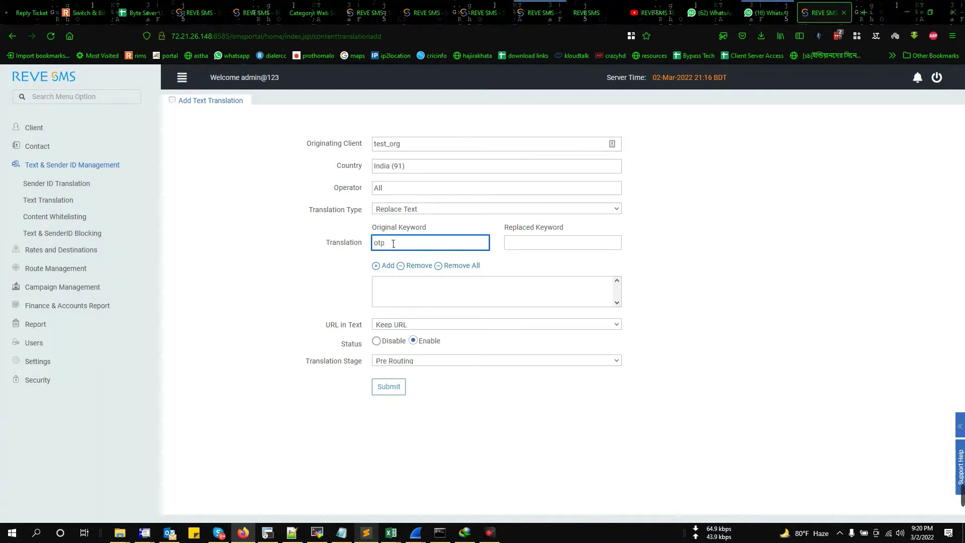
click(543, 245)
text(code)
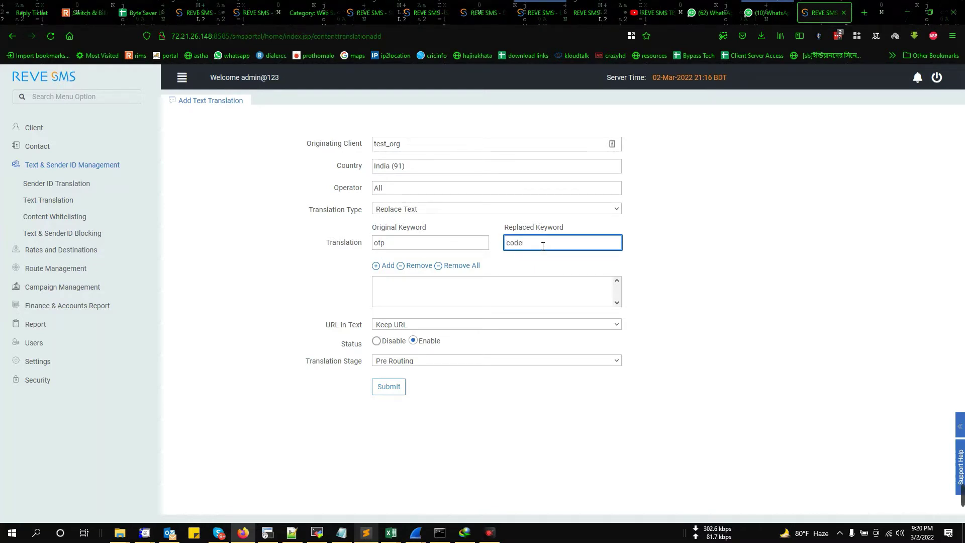
click(388, 266)
- Add a second translation pair that replaces the original keyword your with Your
click(410, 242)
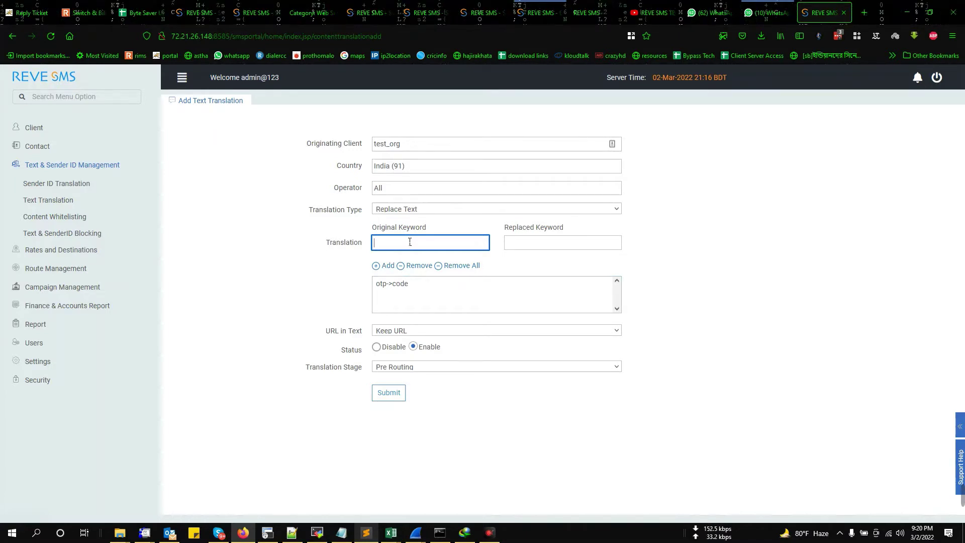
text(your)
click(518, 241)
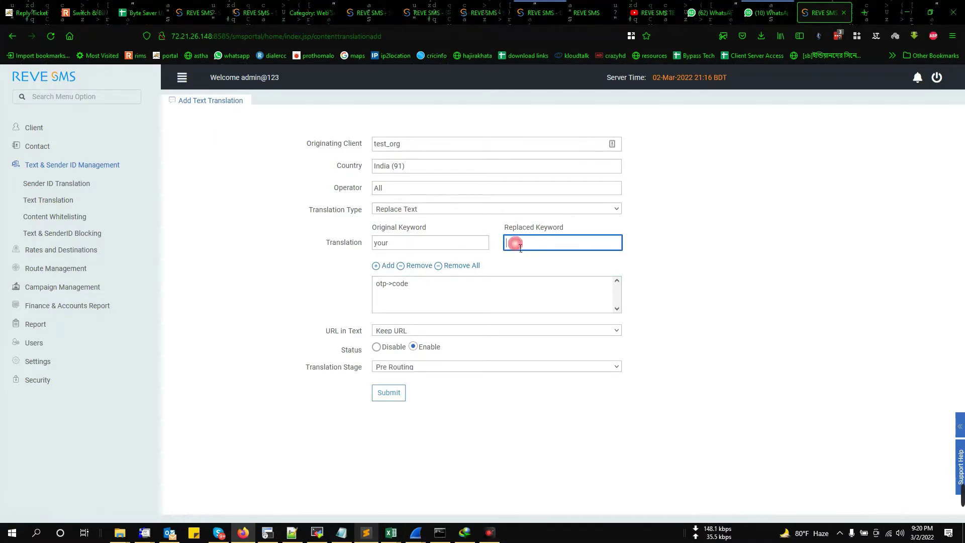
text(Y)
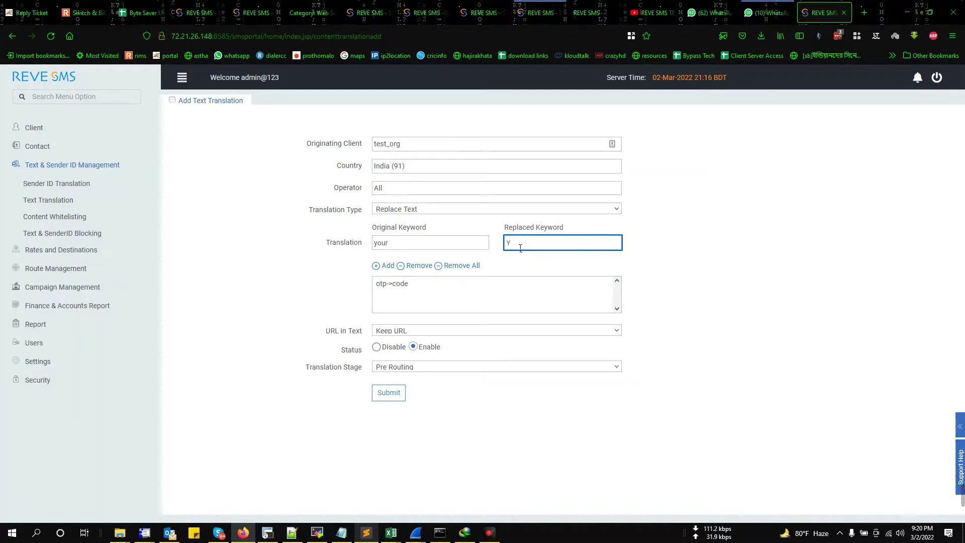
text(our)
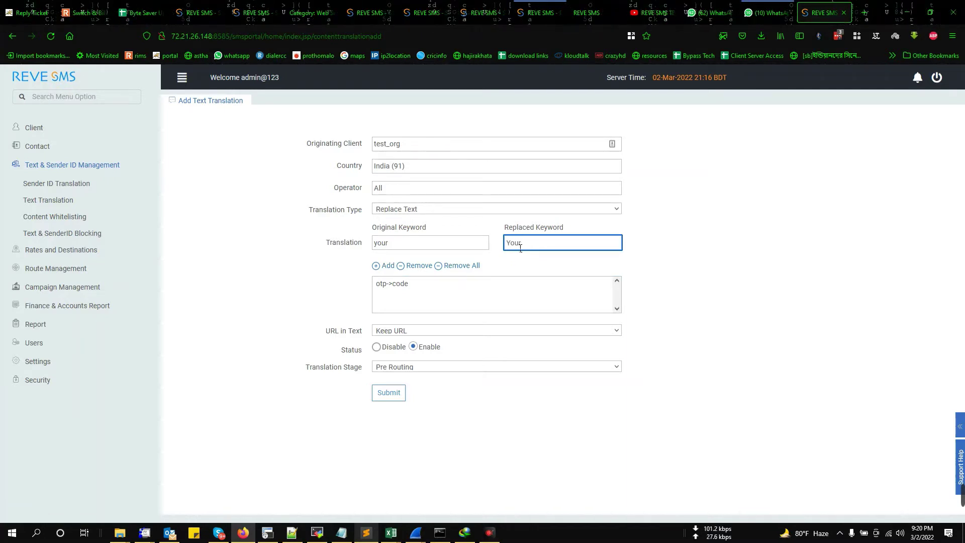
click(385, 266)
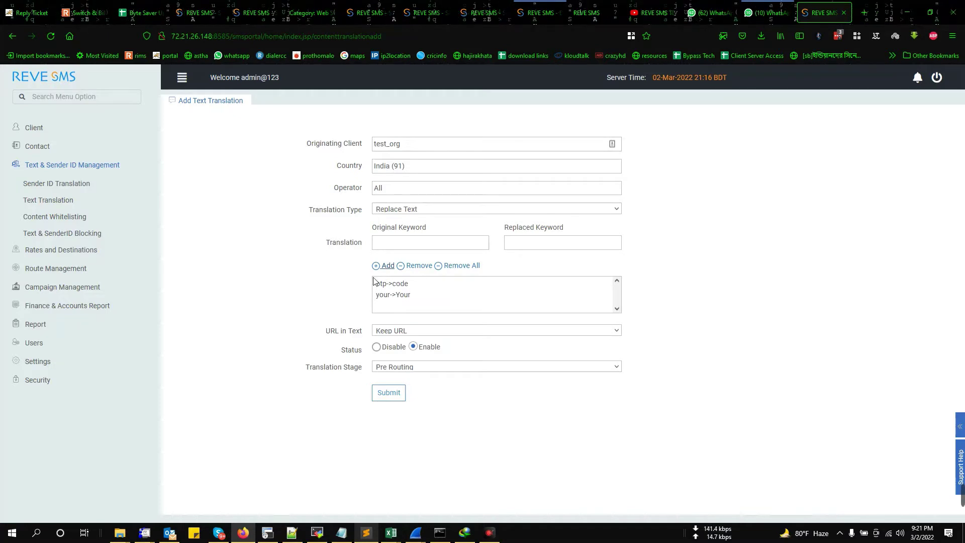
- Review the options for URLs in the text and for the translation stage, keeping Keep URL and Pre Routing
click(402, 244)
drag(335, 336, 359, 337)
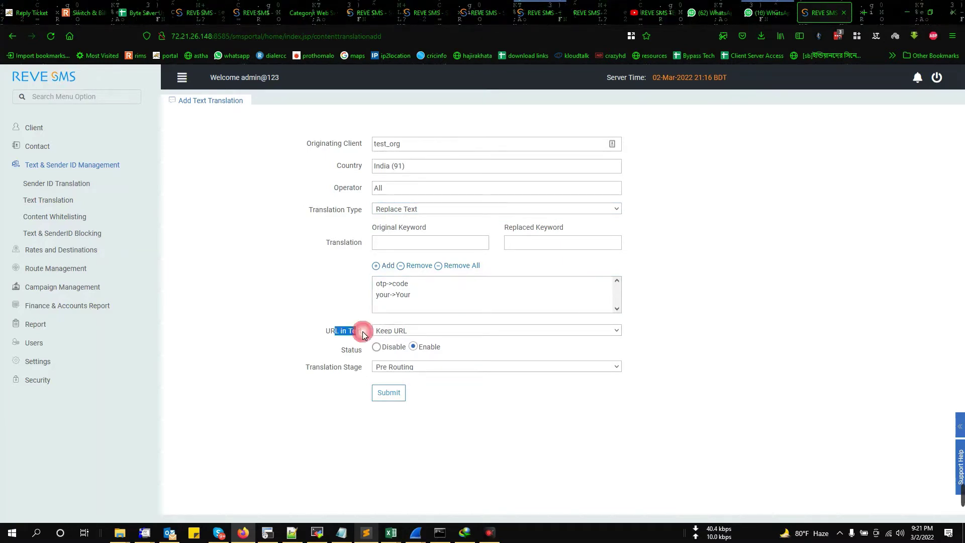
click(382, 331)
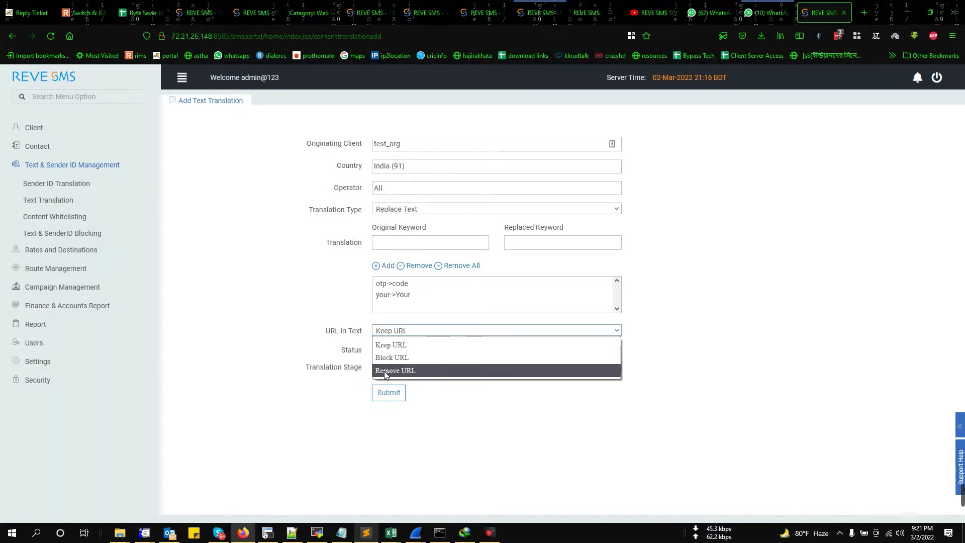
click(354, 364)
click(382, 369)
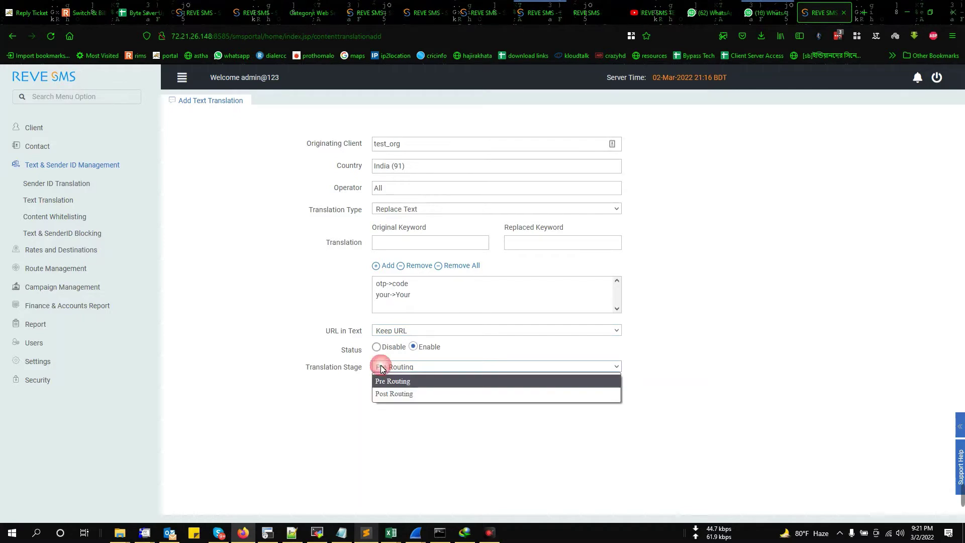
click(353, 363)
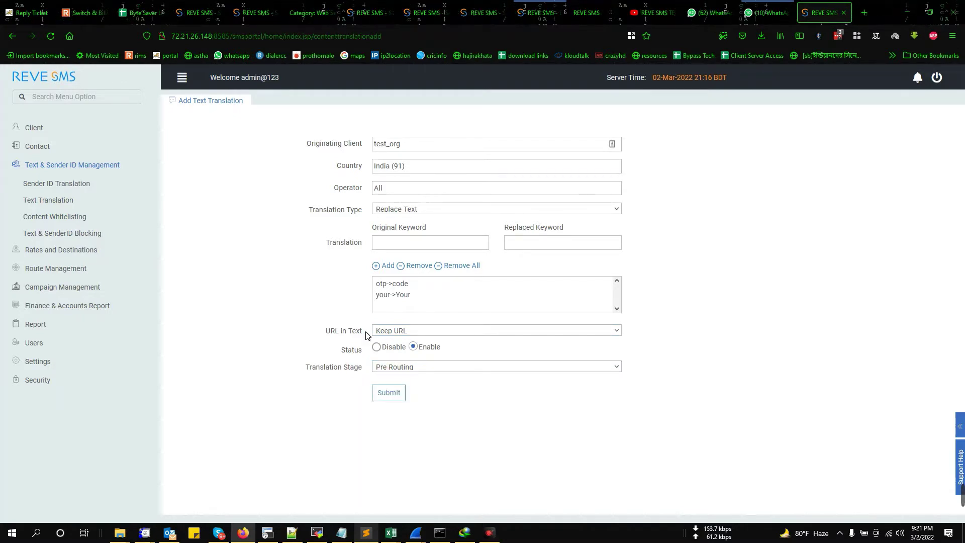
- Switch the translation type to Fixed Text and set the originating client to test2org
click(394, 212)
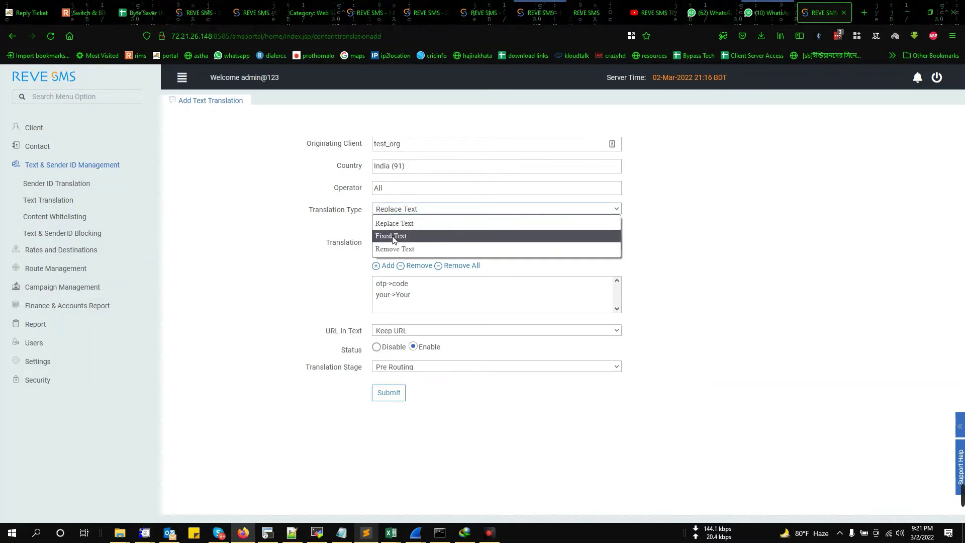
click(393, 236)
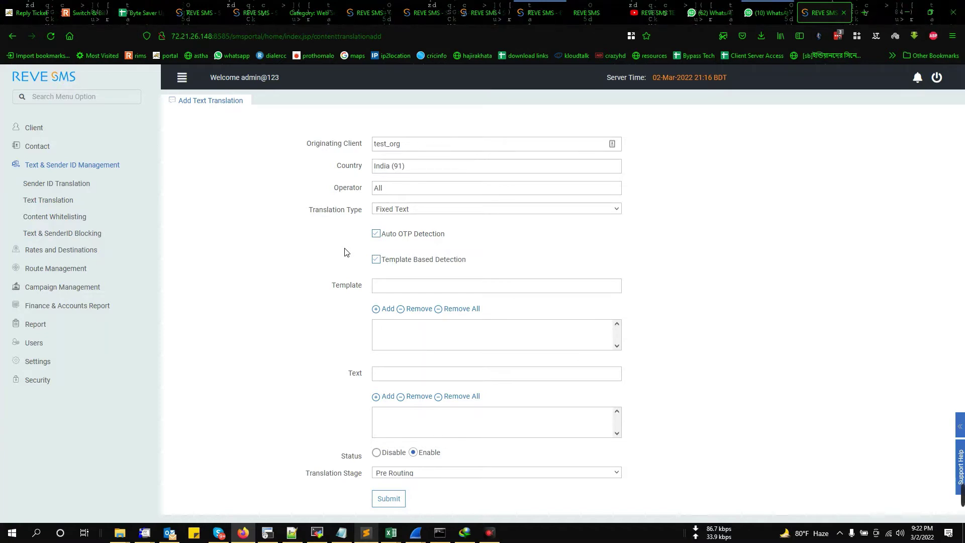
drag(431, 144, 381, 142)
key(BackSpace)
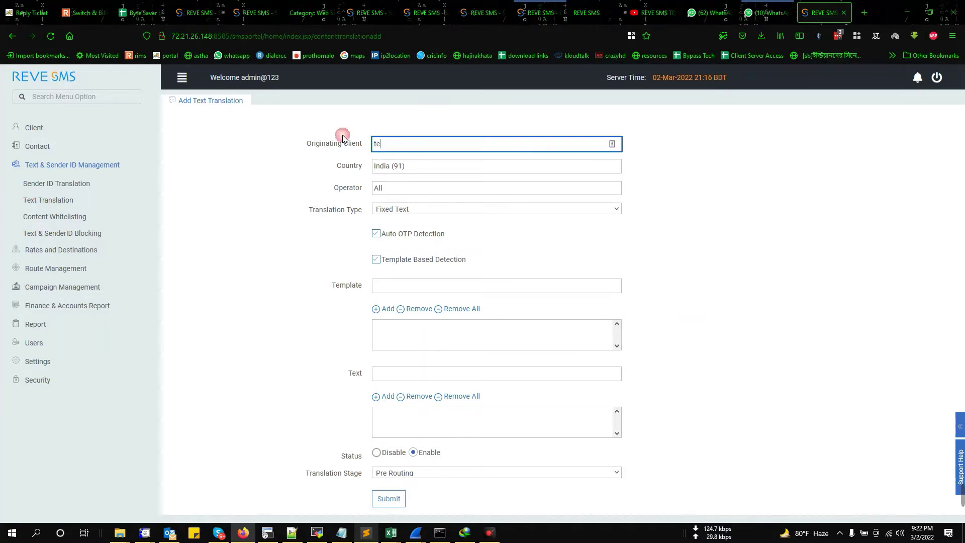
text(st)
click(417, 167)
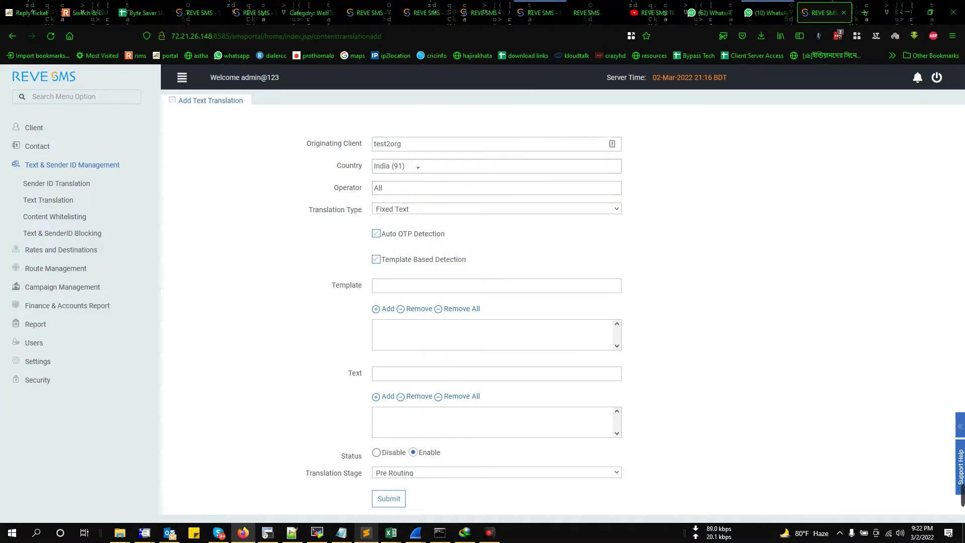
- Set the fixed text rule's country to Pakistan (92)
click(418, 167)
text(paki)
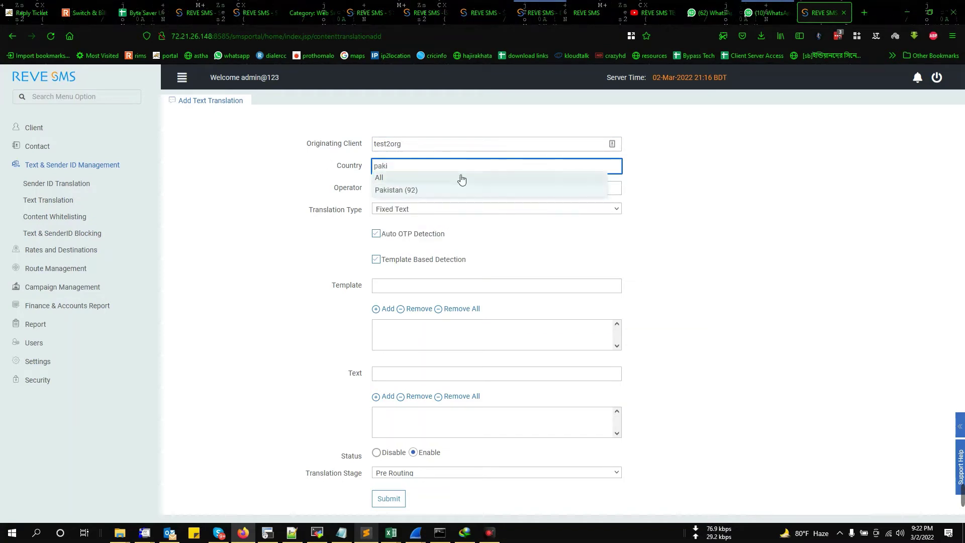
click(421, 190)
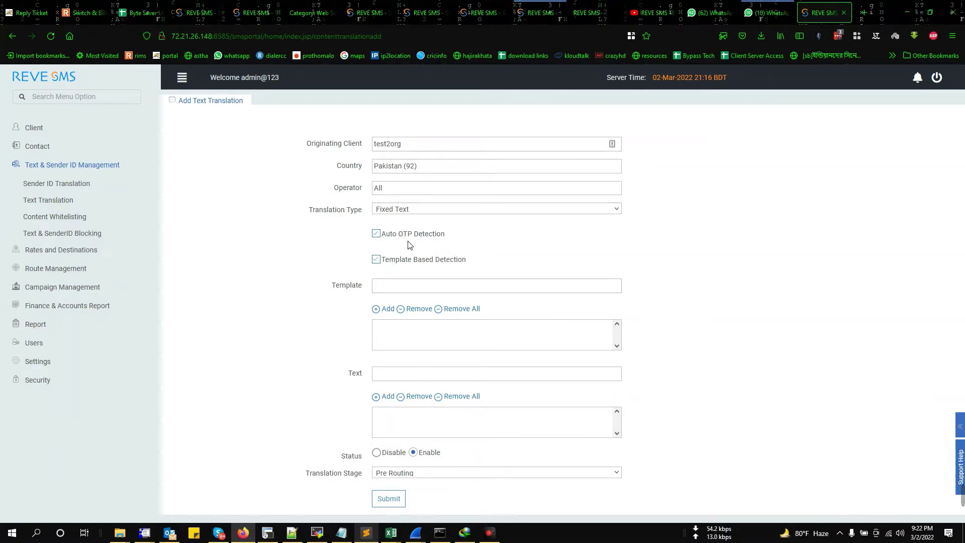
- Fill in the detection template with "Your Facebook otp is" followed by a sample verification code
click(411, 288)
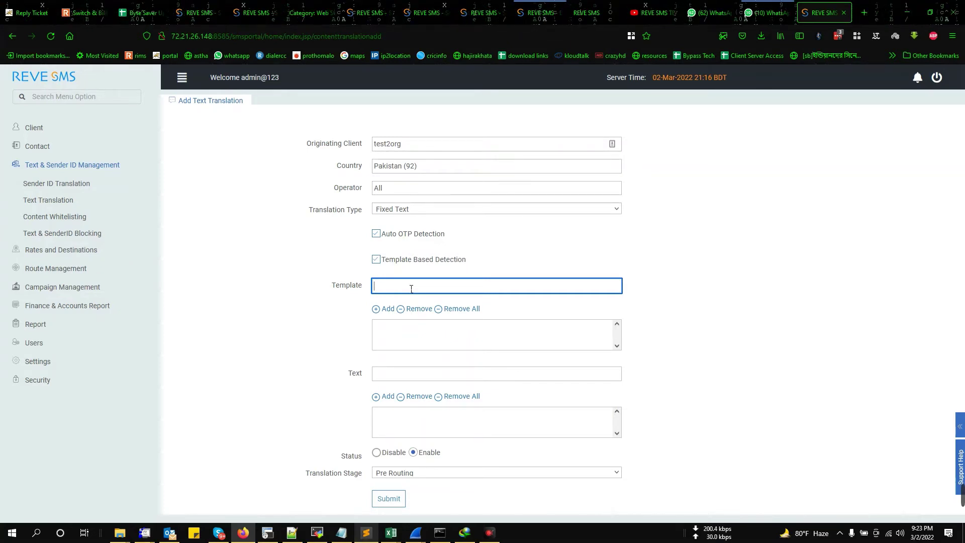
text(Your Faceb)
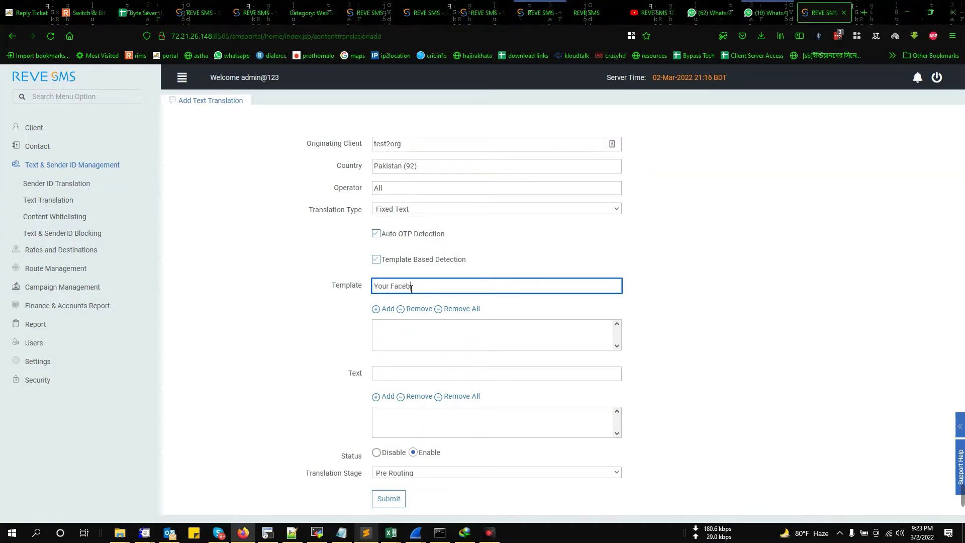
text(ook)
text(k o)
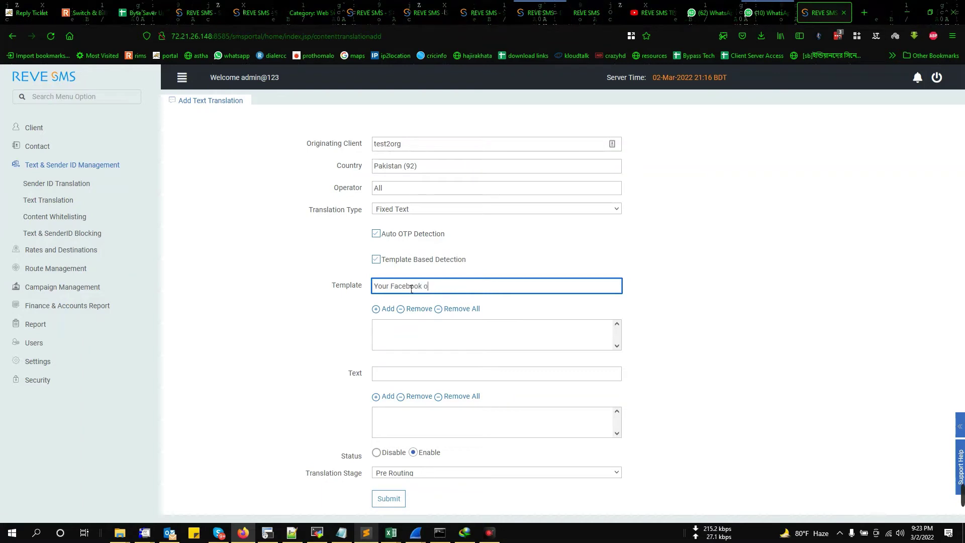
text(tp is 123456)
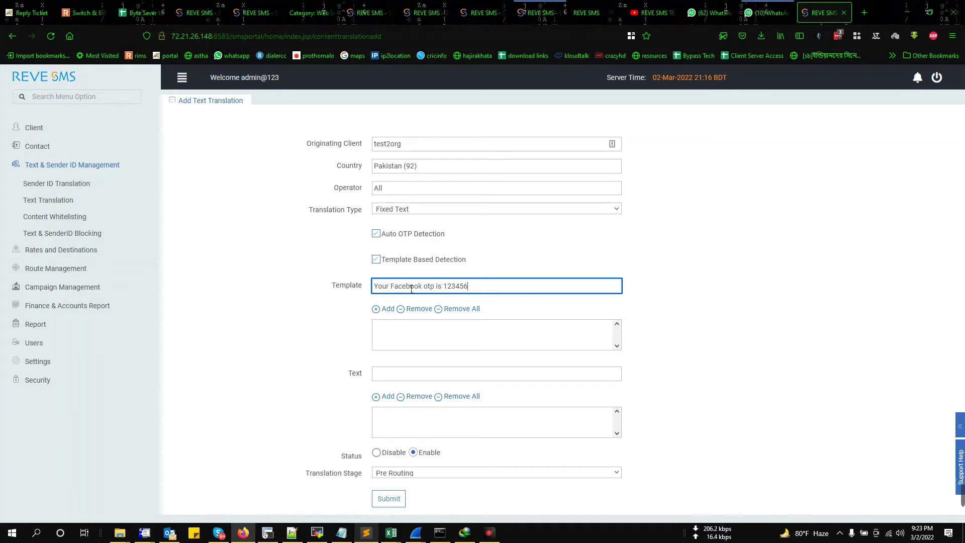
- Replace the sample code in the template with {{######}} and add "Your Facebook otp is {{######}}" to the template list
key(shift+Left)
key(shift+Left)
key(shift+Left)
key(shift+Left)
key(shift+Left)
key(shift+Left)
text({{)
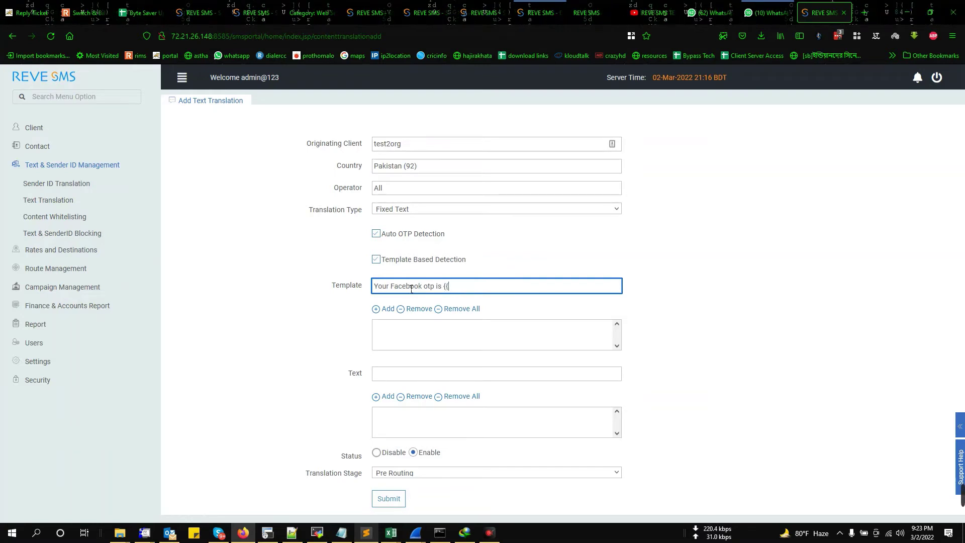
text(}})
text(###)
text(###)
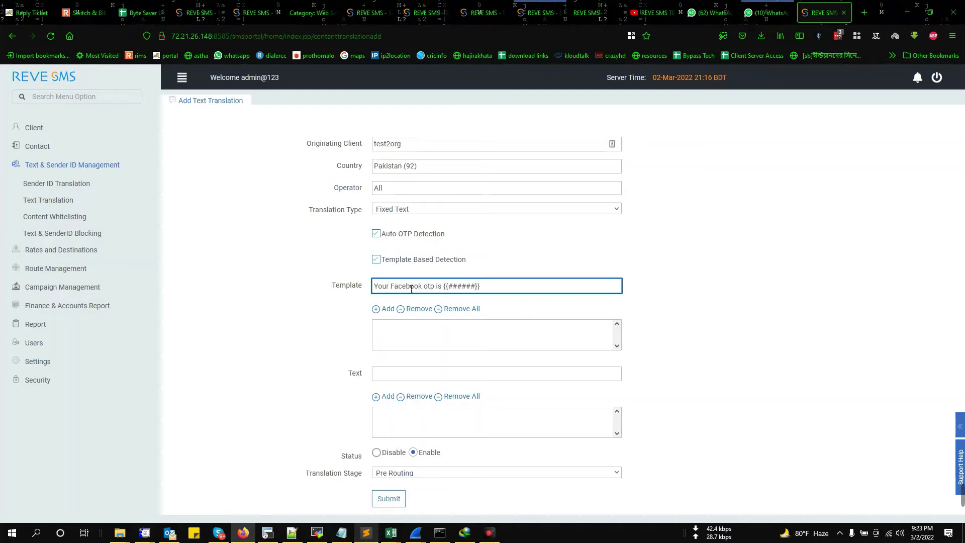
click(513, 291)
click(392, 312)
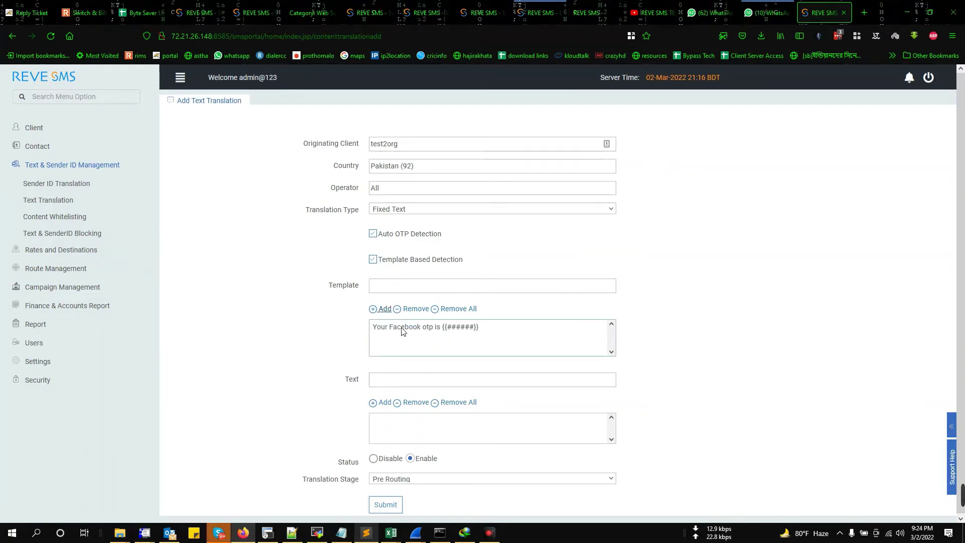
- Add the fixed text "y0ur 0tp c0de iz %" to the replacement text list
click(385, 382)
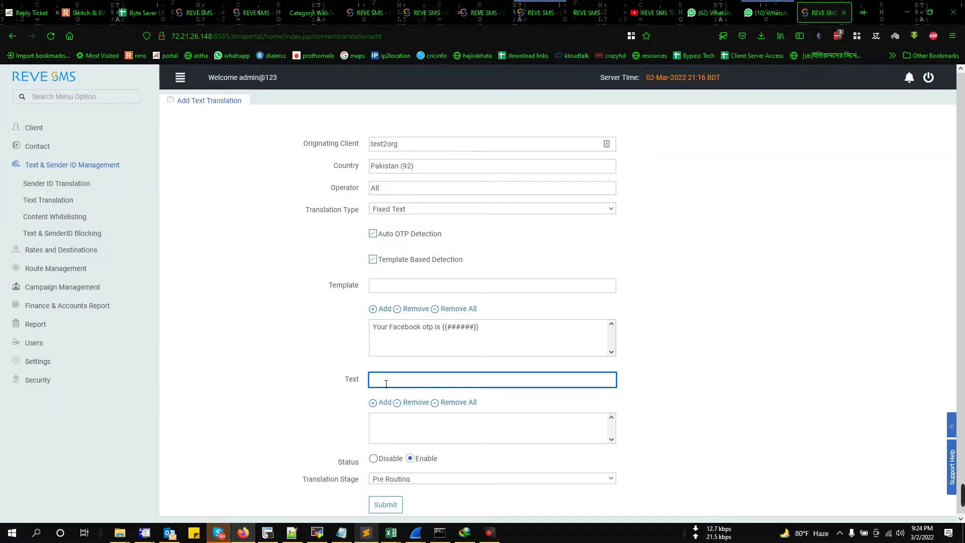
text(y)
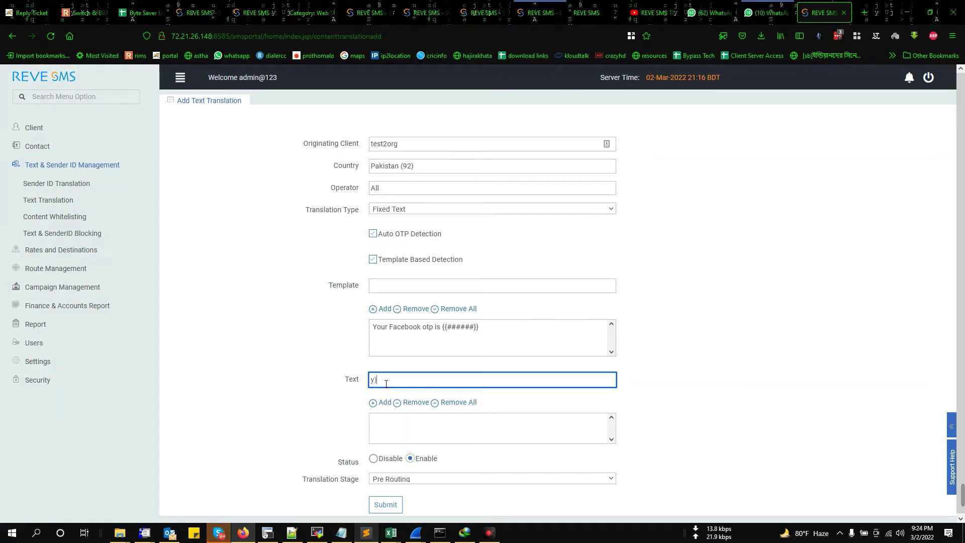
text(0)
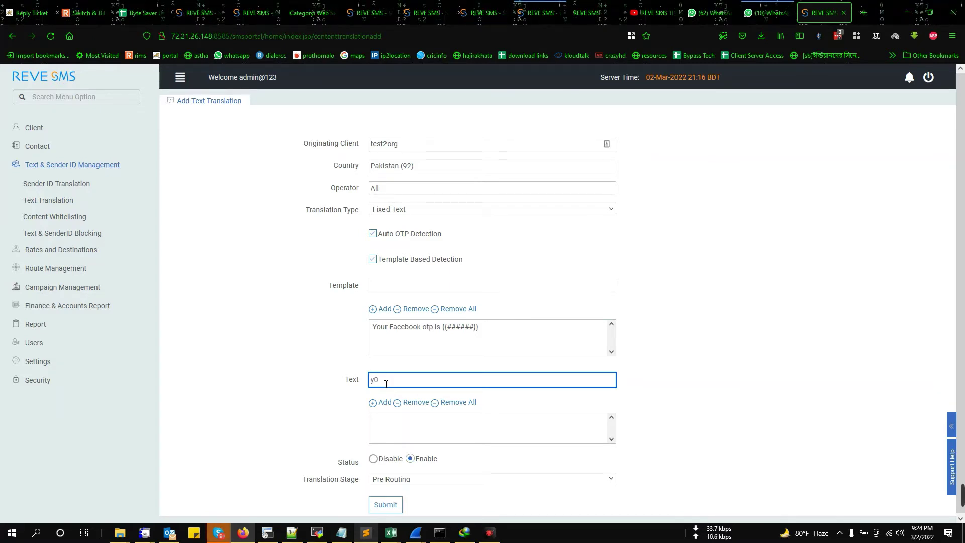
text(ur)
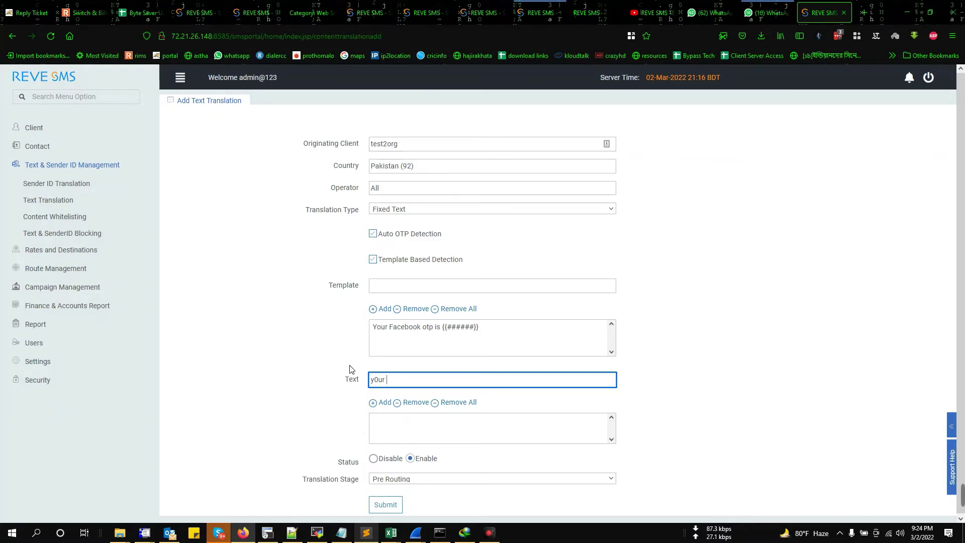
text(0)
text(tp c0de iz %)
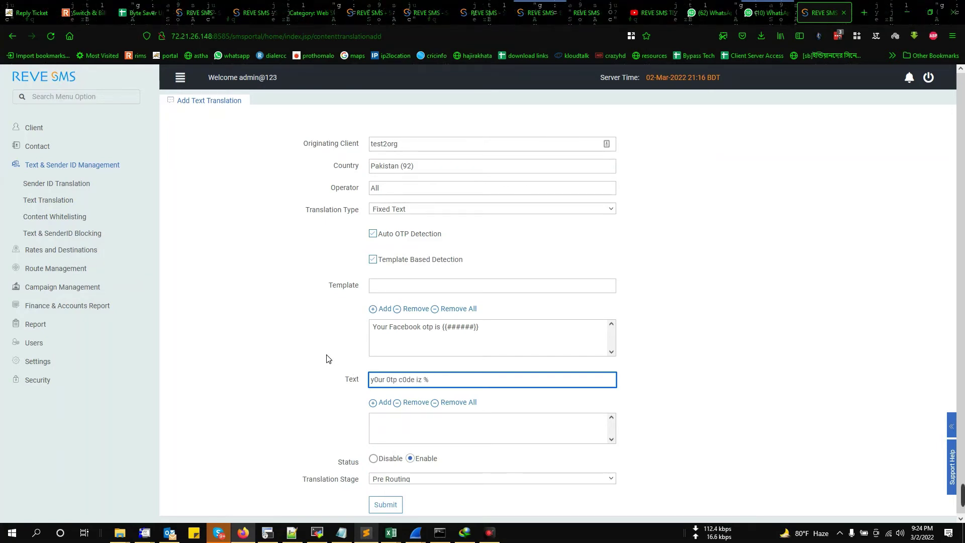
drag(430, 380, 422, 386)
click(430, 384)
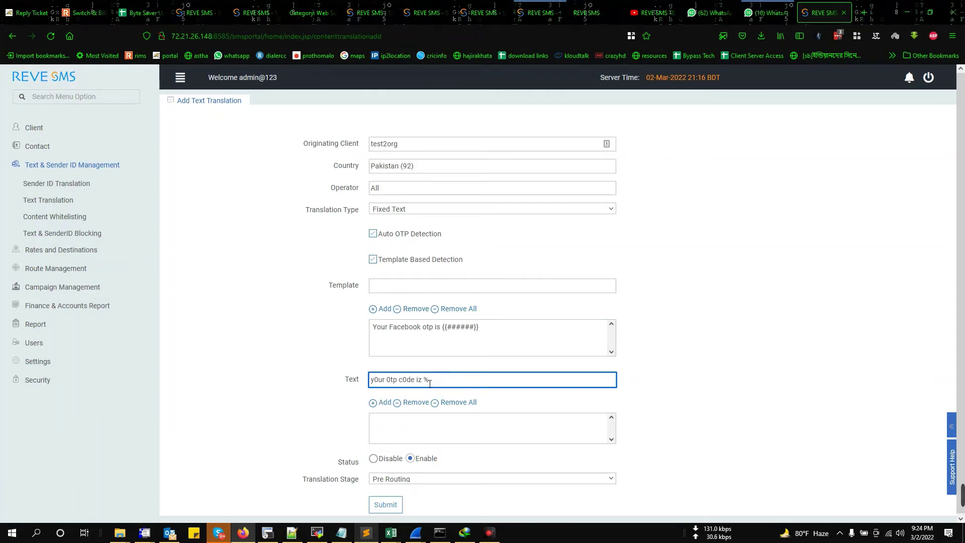
double_click(426, 381)
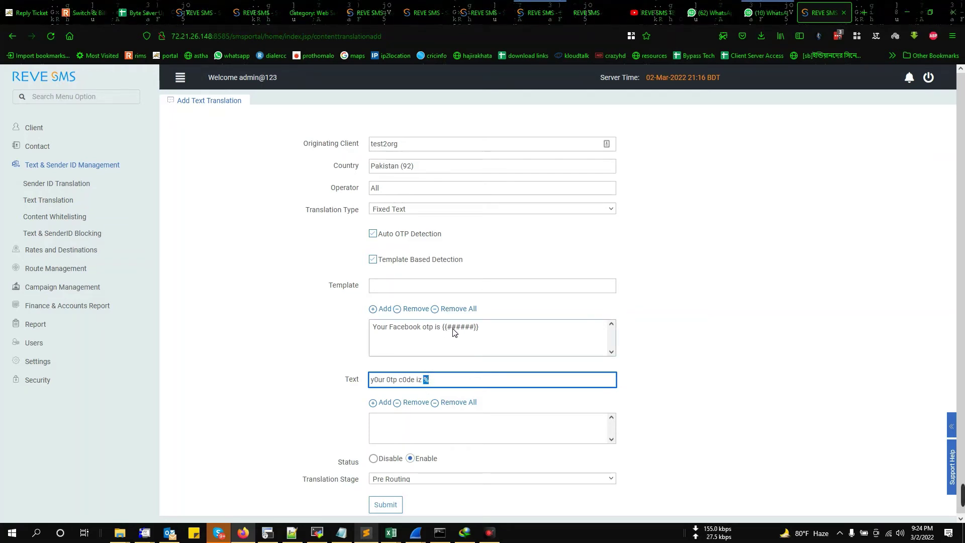
click(393, 404)
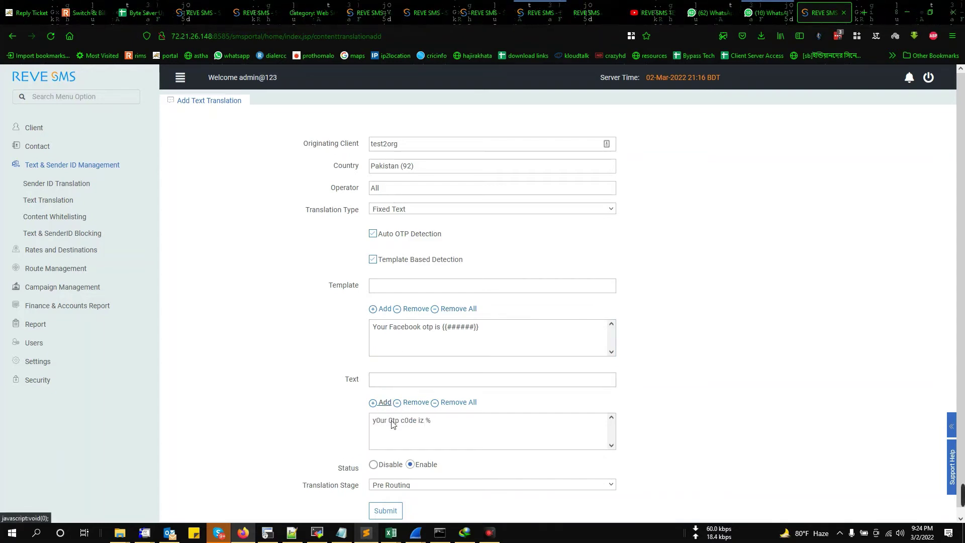
- Add "Your IMO code is {{####}}" as a second detection template
click(389, 286)
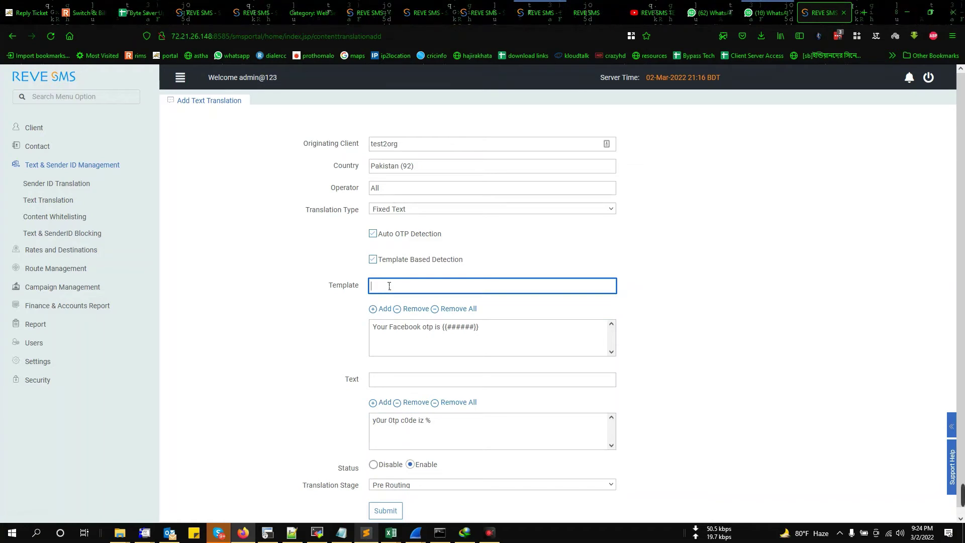
text(Your IMO )
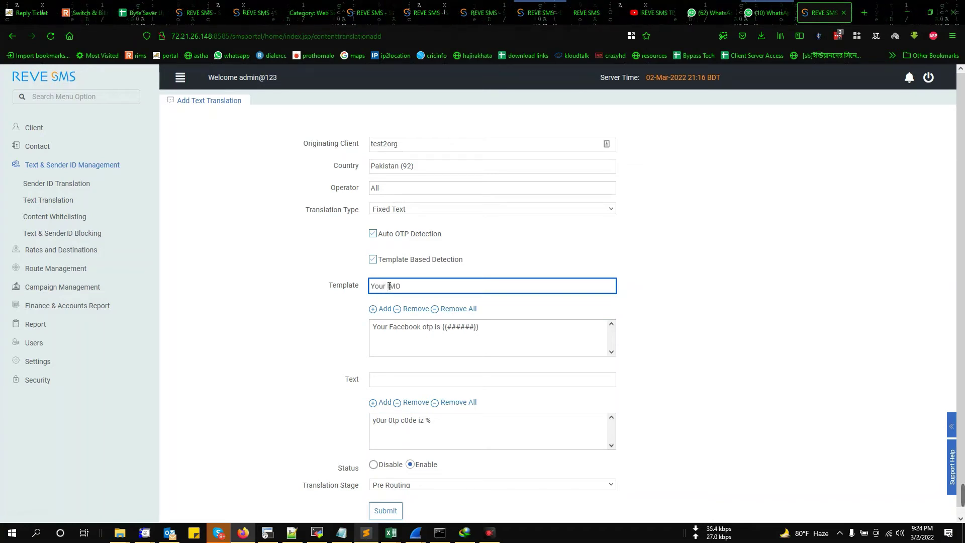
text(code is)
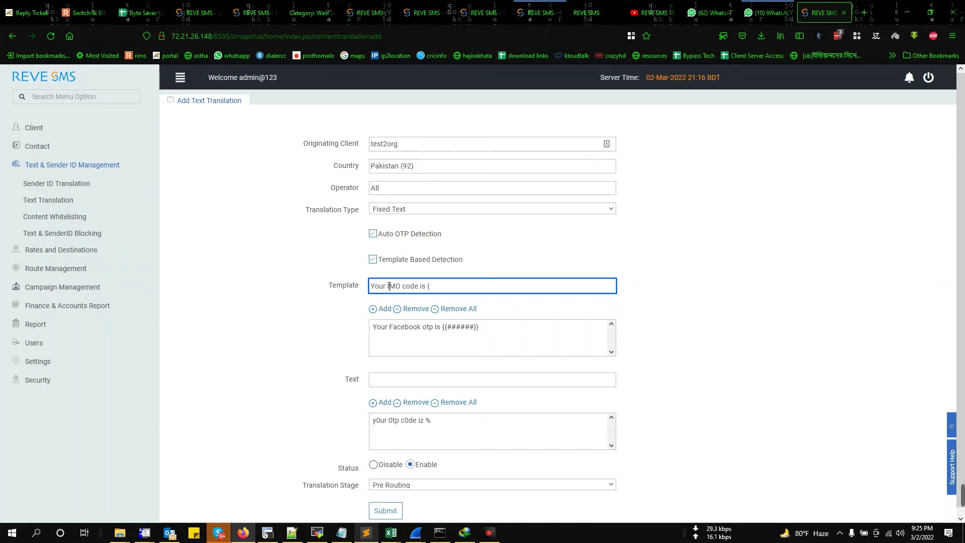
text({{}}####)
click(383, 309)
- Add "Ur c0dE iZZ %" as a second fixed replacement text
click(391, 380)
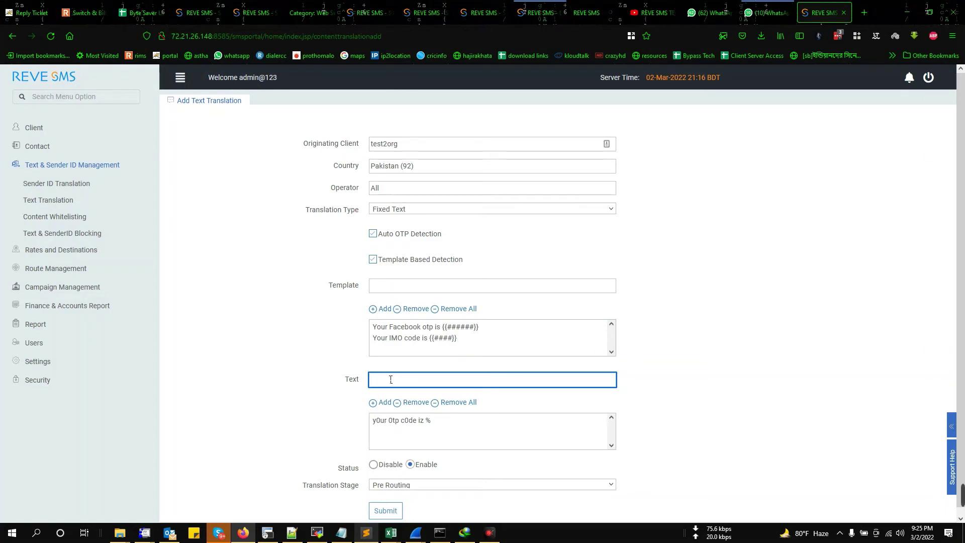
text(Ur)
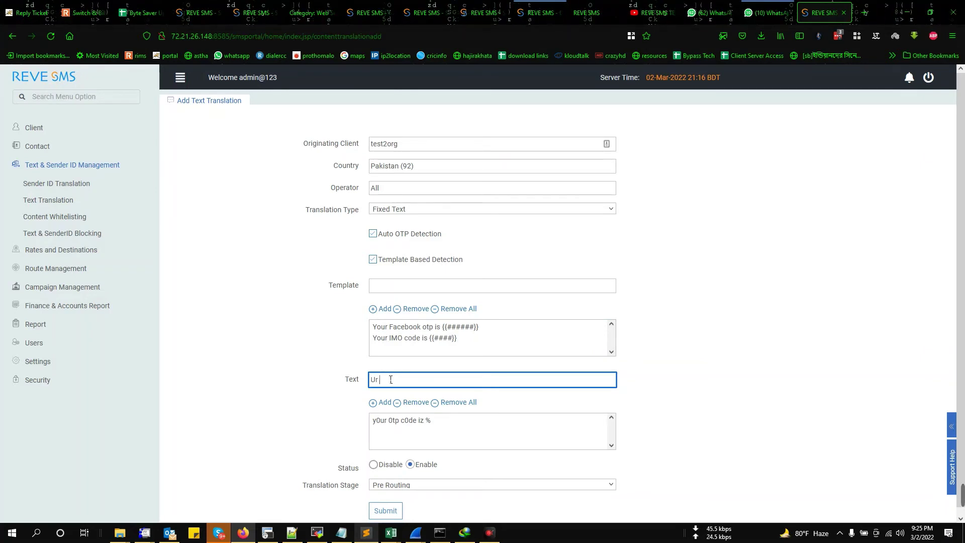
text( c)
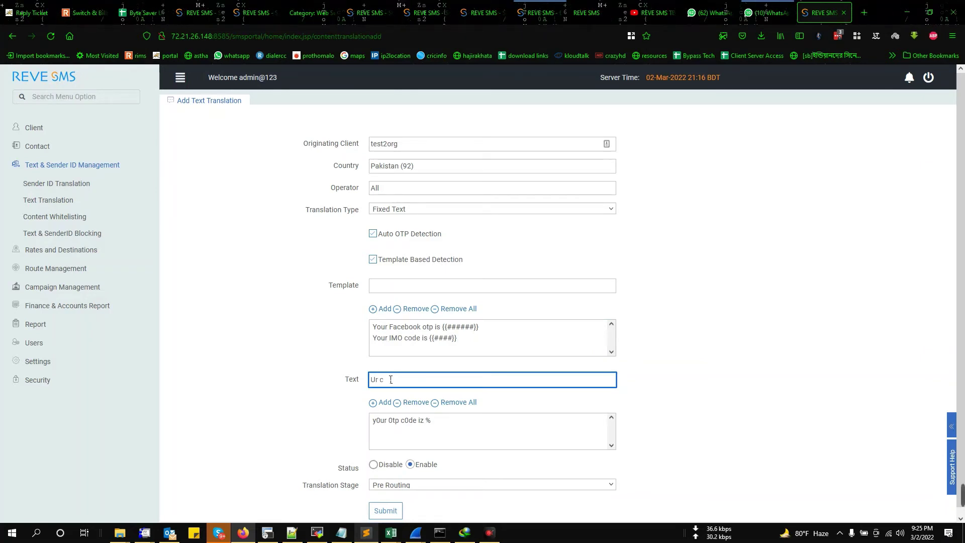
text(0d)
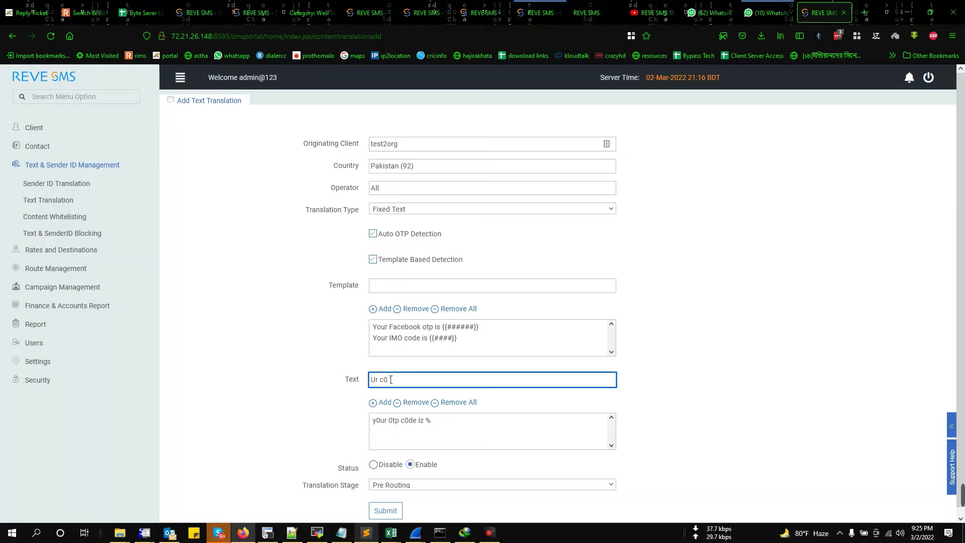
text(E)
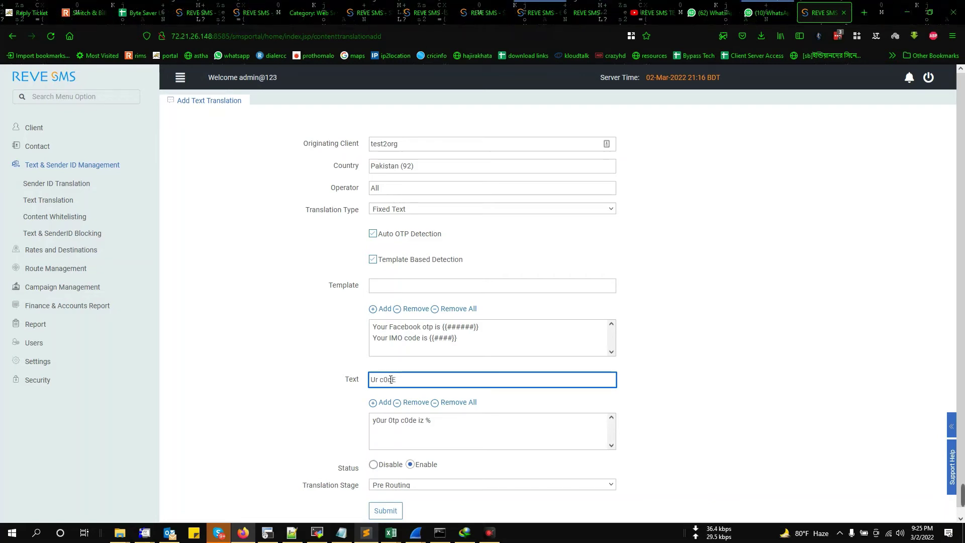
text( iZZ)
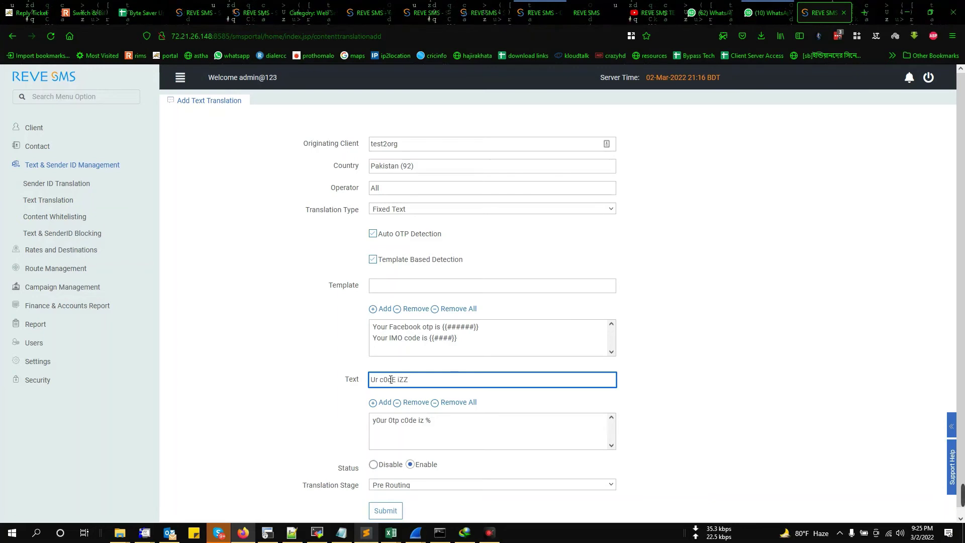
text( %)
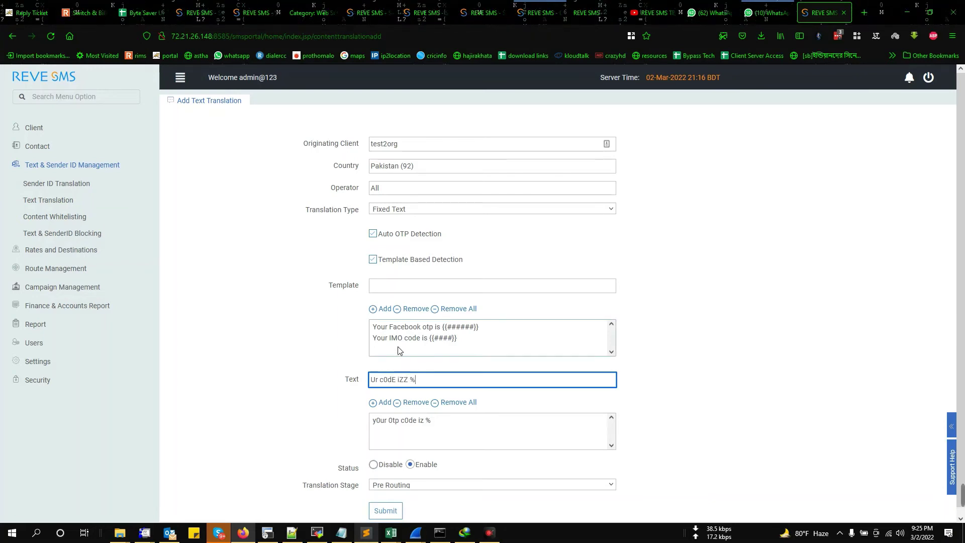
click(384, 403)
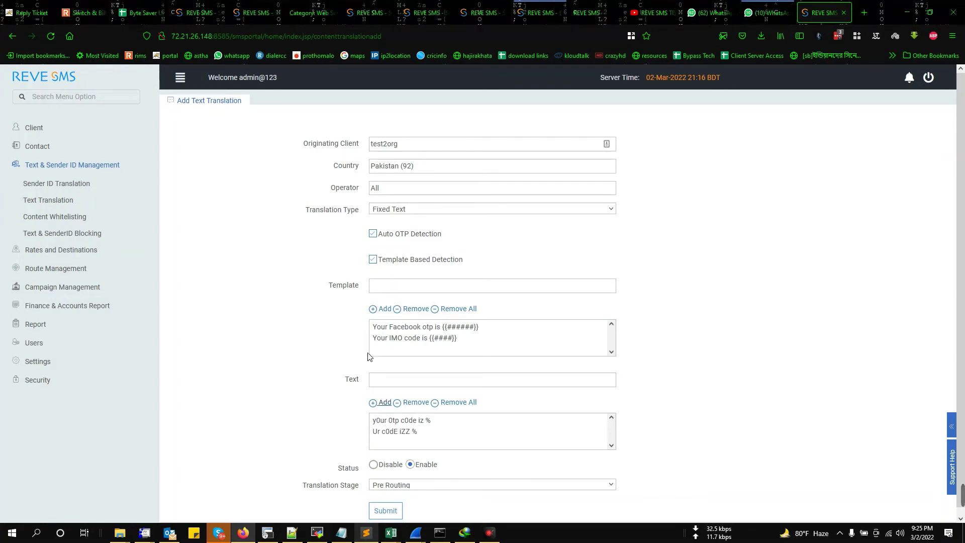
- Switch the translation type to Remove Text and clear all templates from the list
click(387, 209)
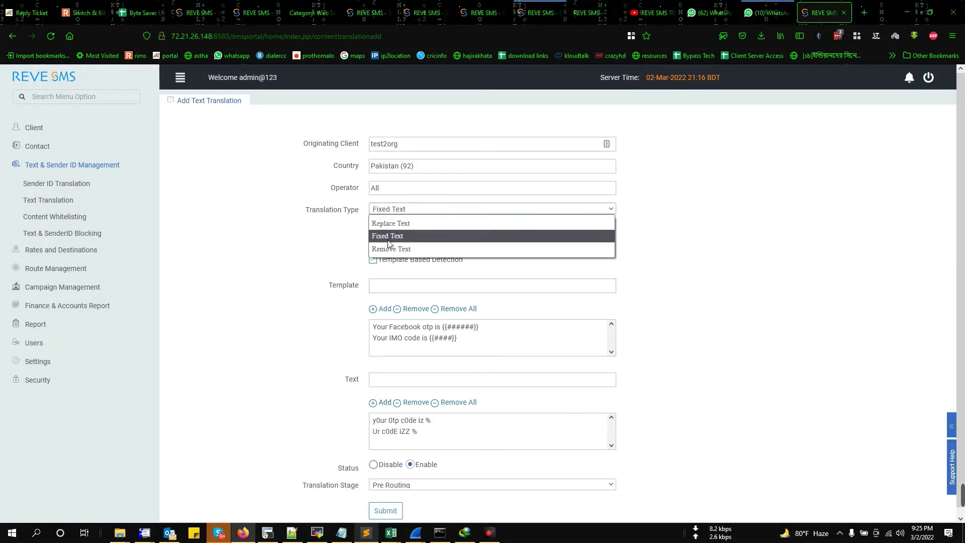
click(388, 248)
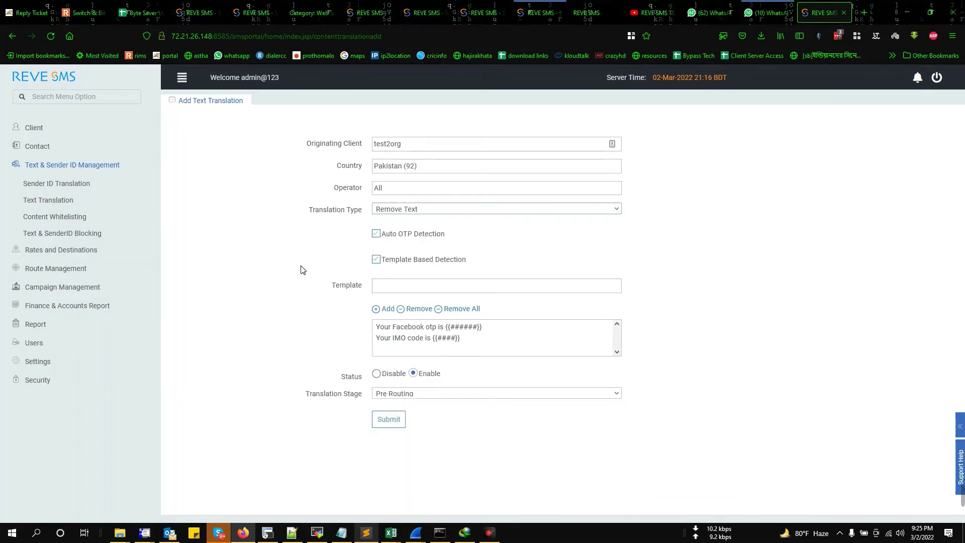
click(407, 327)
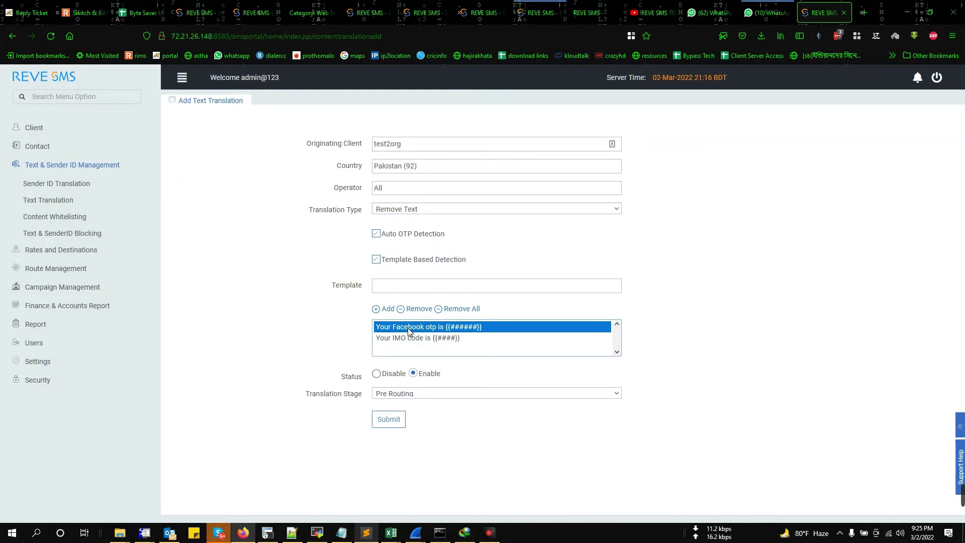
click(444, 313)
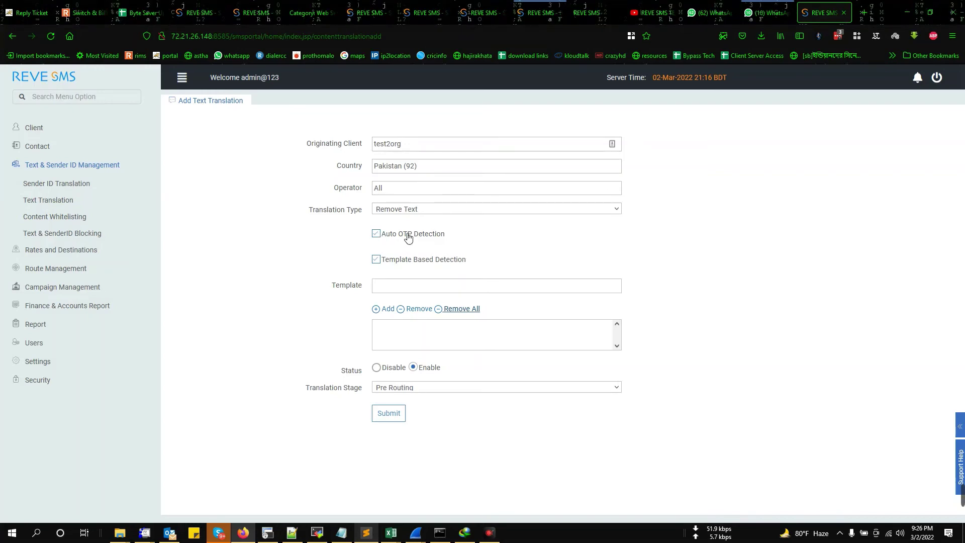
- Add the detection template "Your Daraz code is {{####}}" to the Remove Text rule
click(390, 284)
text(Y)
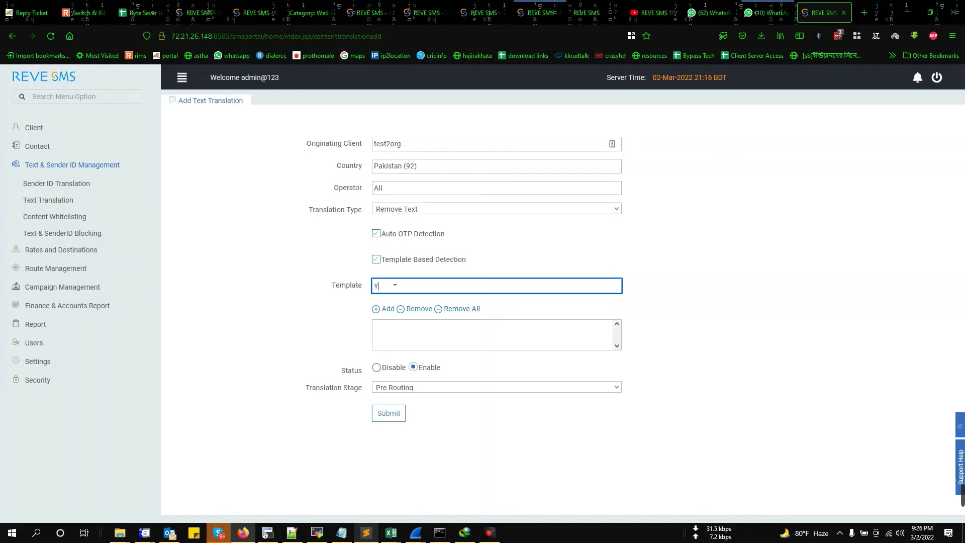
text(o)
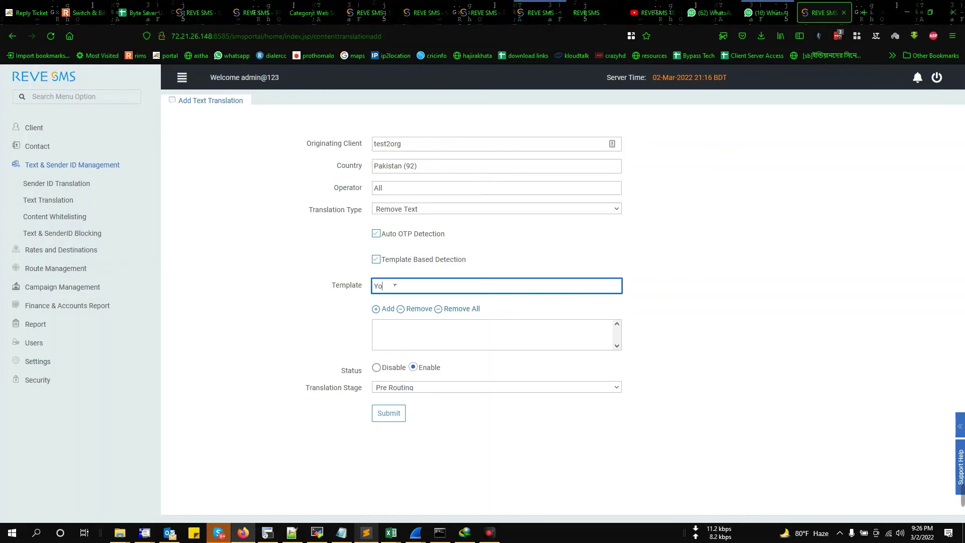
text(ur D)
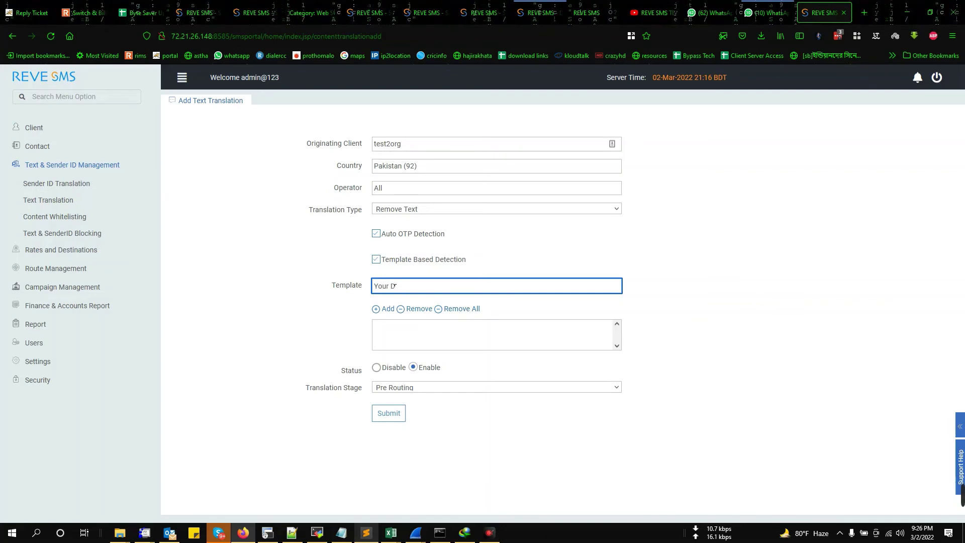
text(araz cod)
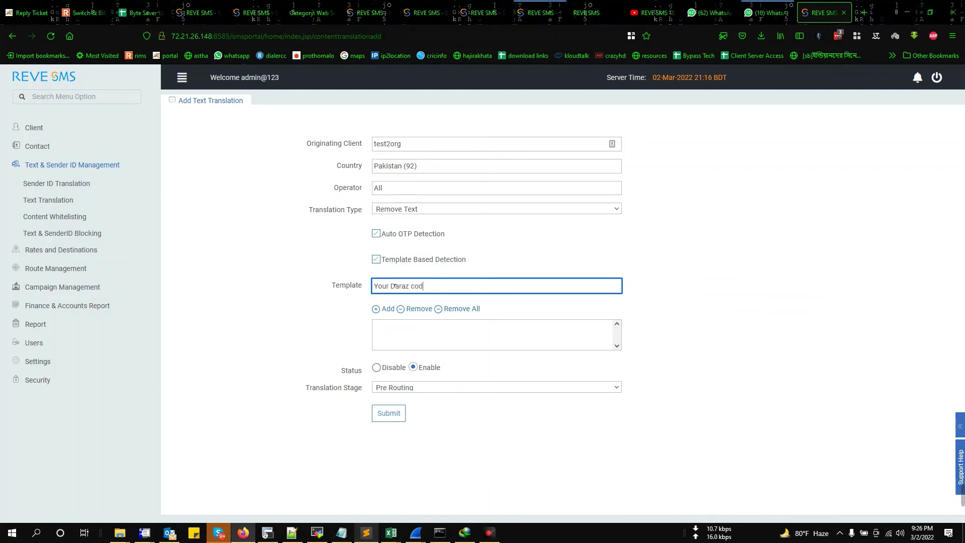
text(e is {{)
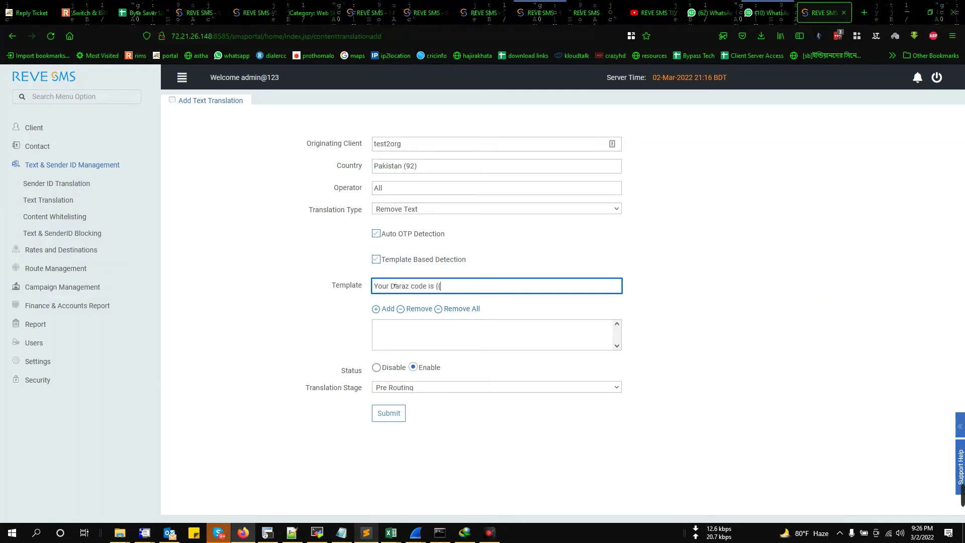
text(####}})
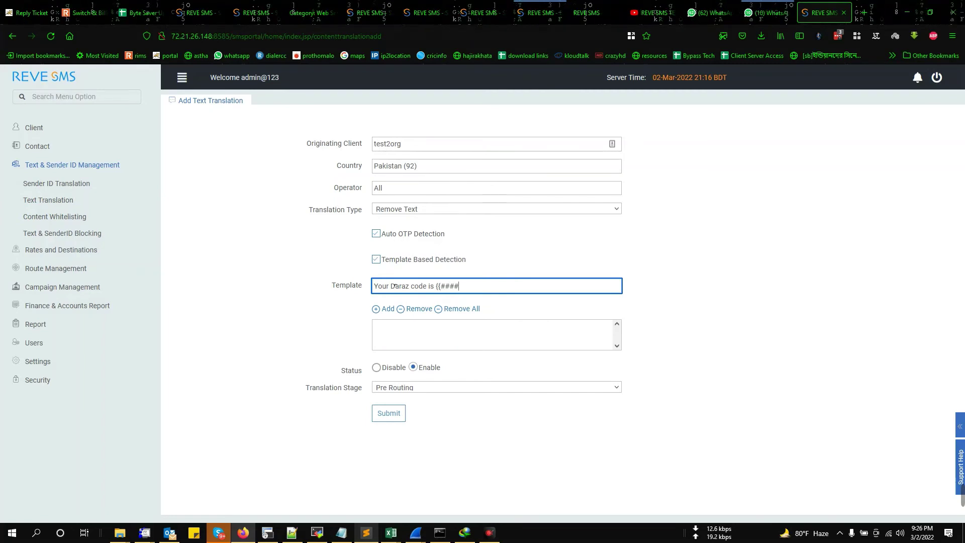
click(386, 309)
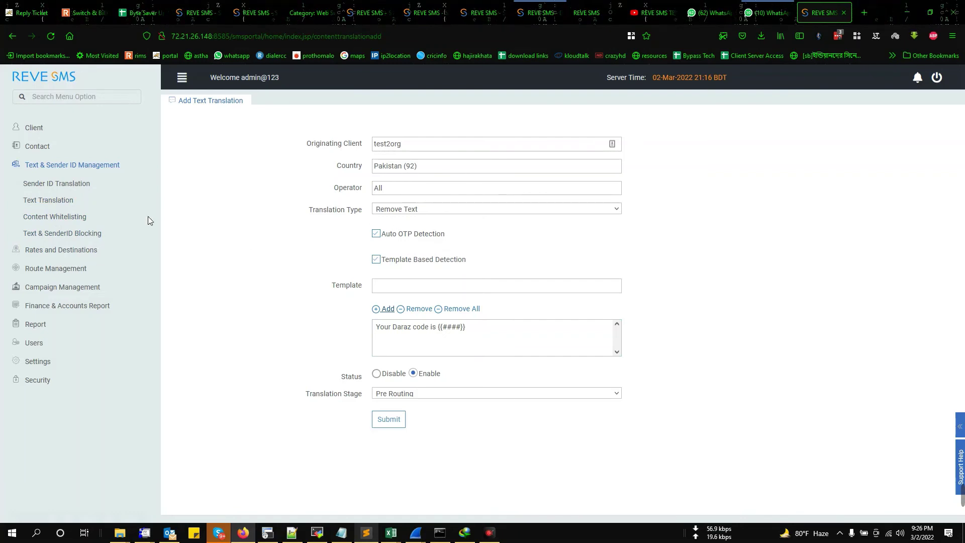
- Start a new content whitelist entry for originating client test2org with China(86) as the country
click(56, 222)
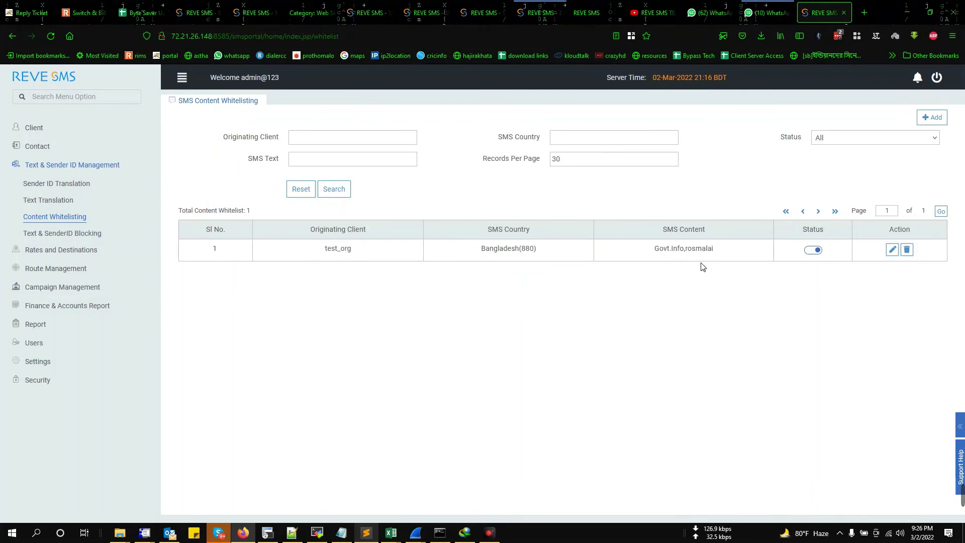
click(932, 117)
click(400, 145)
text(test)
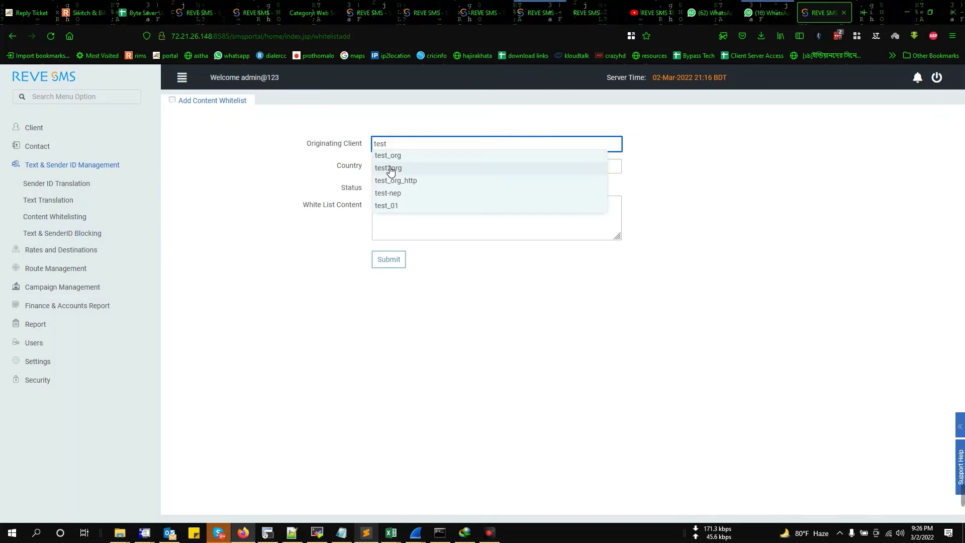
click(391, 171)
click(395, 167)
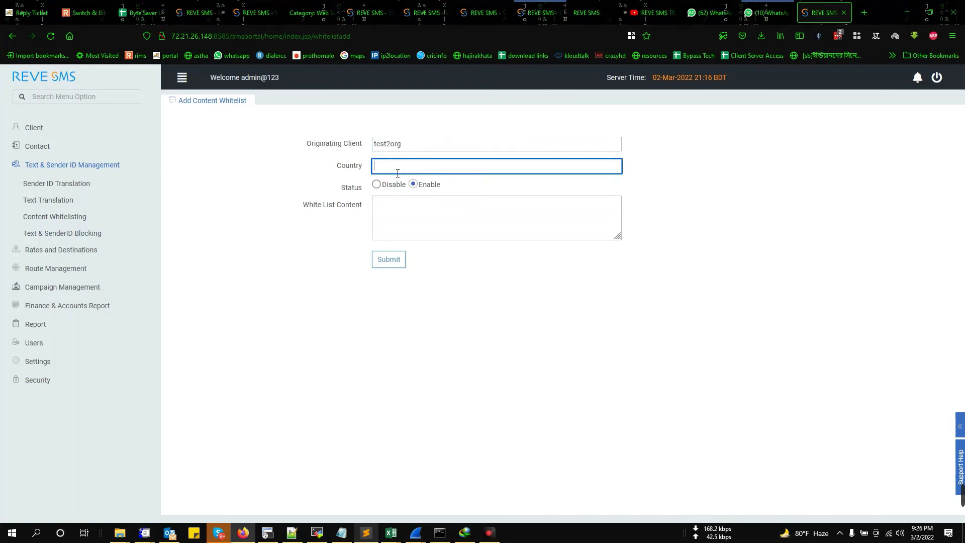
text(chi)
click(406, 192)
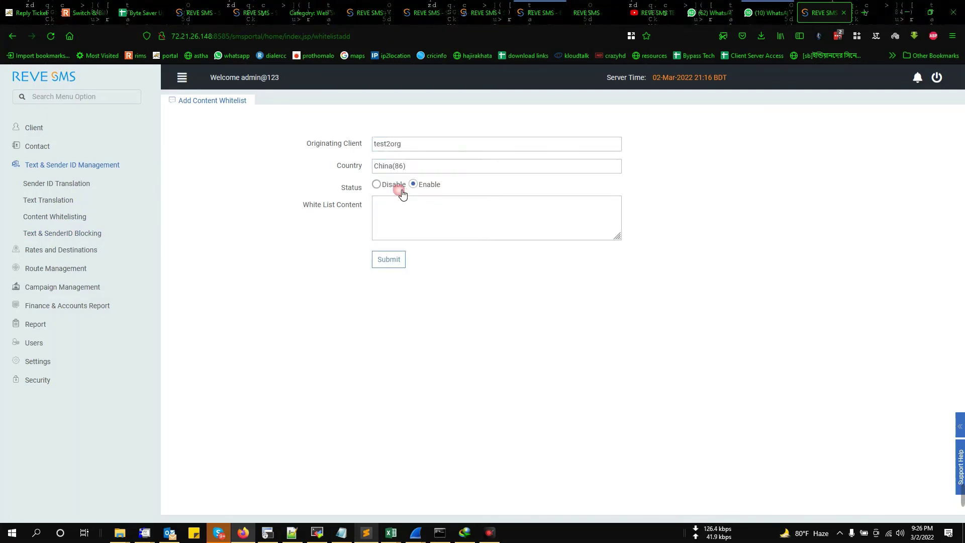
- Enter "long live u." as the white list content and select the entered text
click(394, 220)
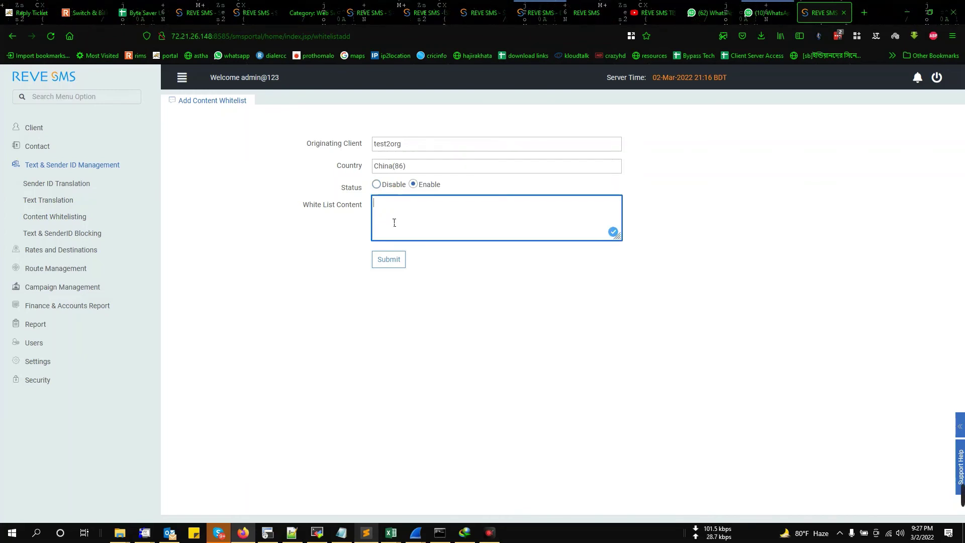
text(long live)
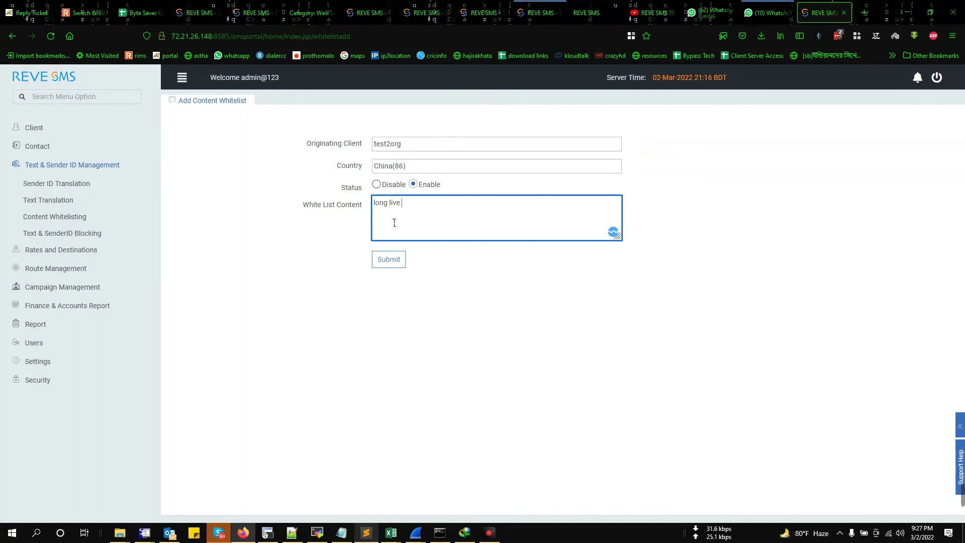
text( yo)
key(BackSpace)
key(BackSpace)
text(u)
key(ctrl+a)
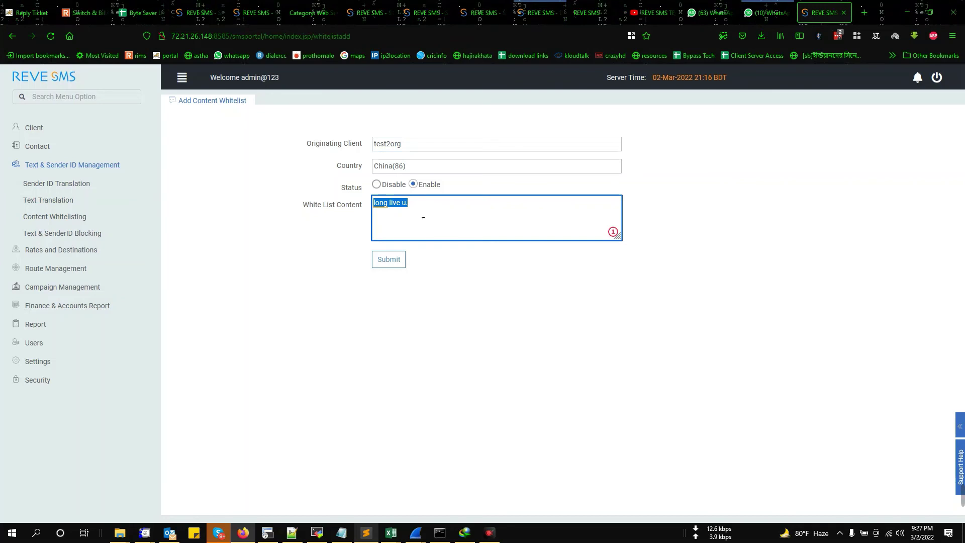
- Start a new text and sender ID blocking rule with Bangladesh (880) as the country
click(75, 237)
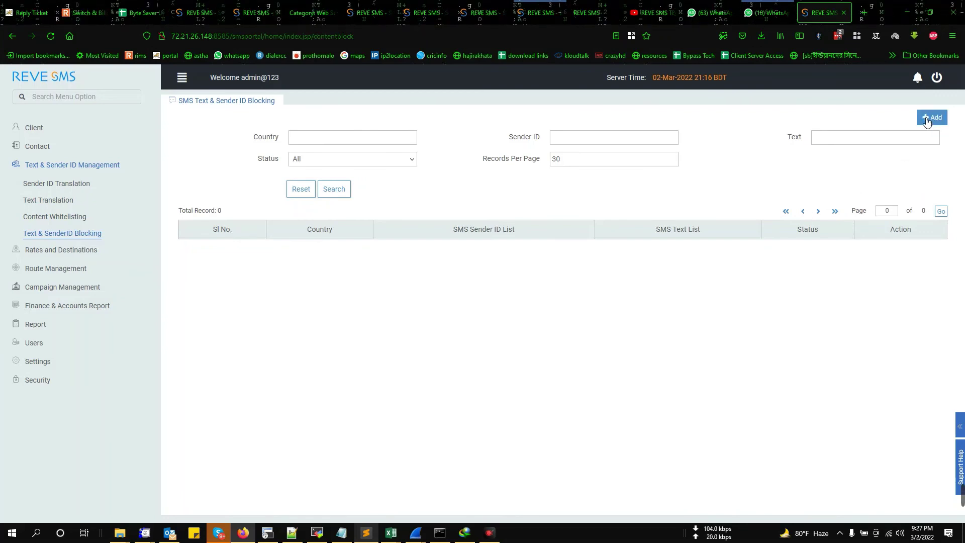
click(933, 117)
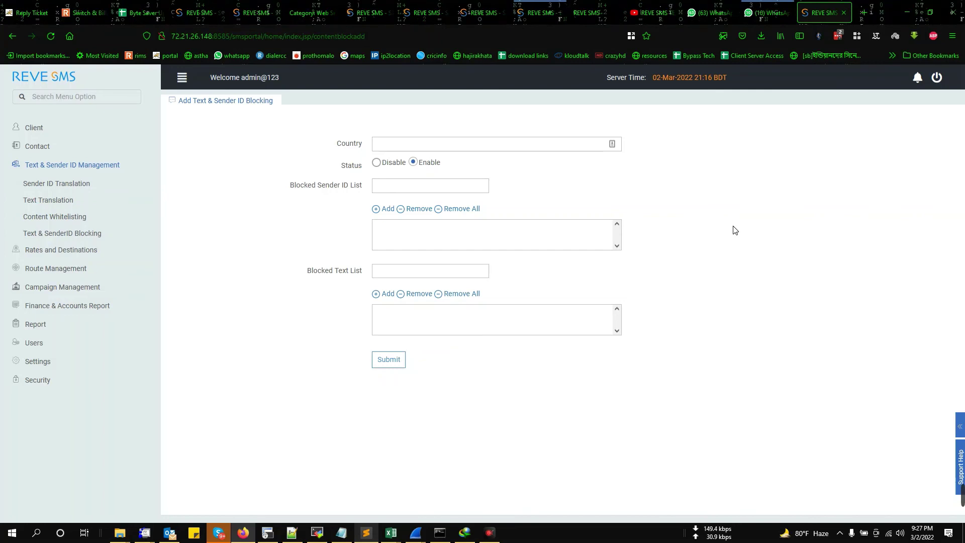
click(409, 146)
text(bang)
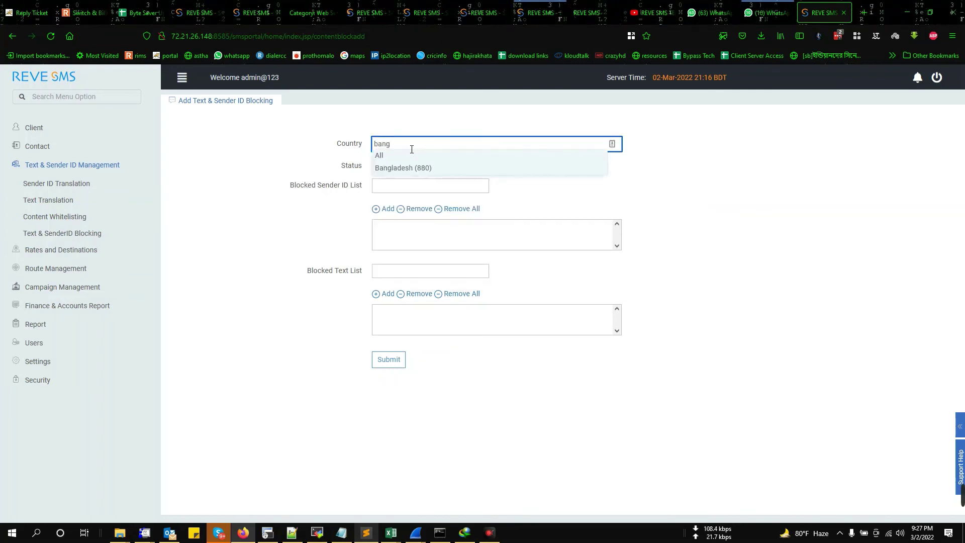
click(410, 168)
- Add "govt" to the blocked sender ID list and select that entry
click(396, 190)
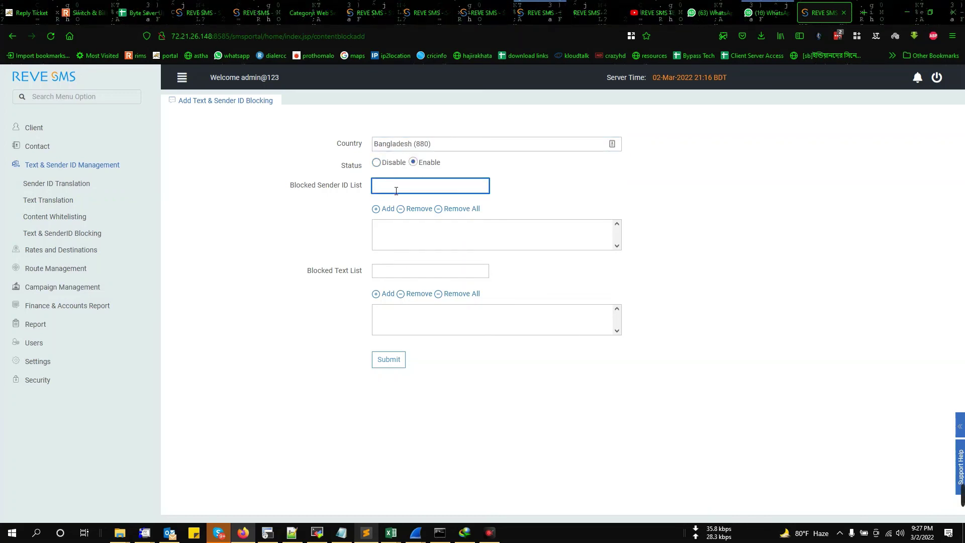
text(govt)
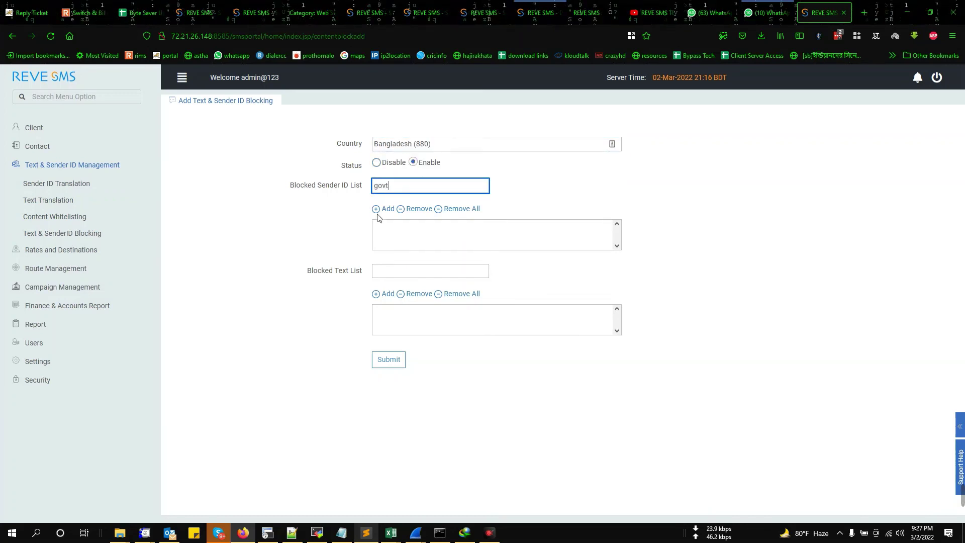
click(382, 208)
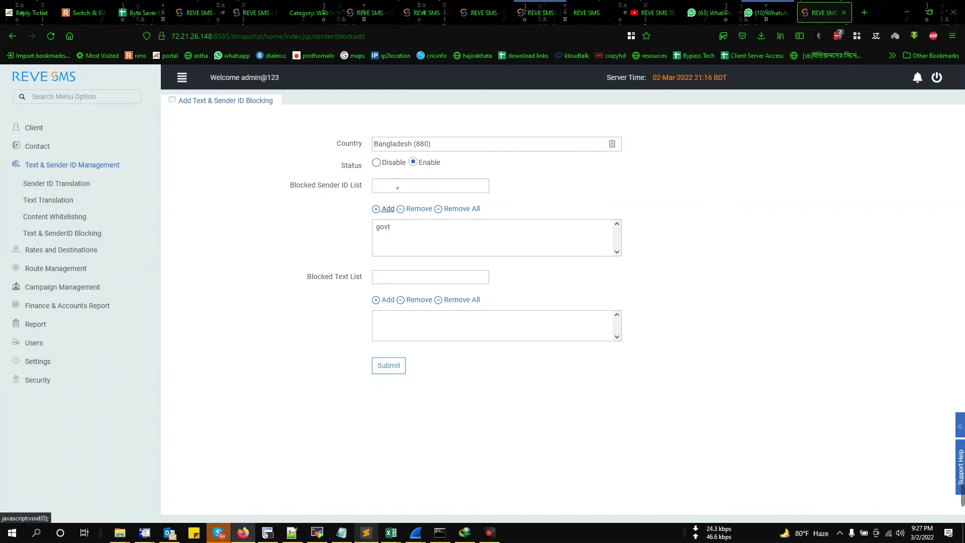
click(388, 228)
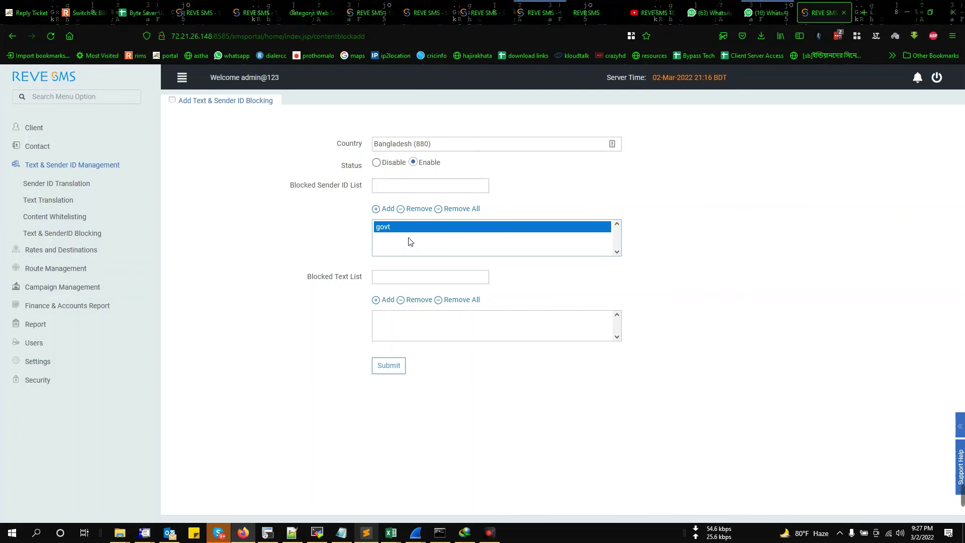
- Try to add "NEw year" and "new year" to the blocked text list
click(421, 281)
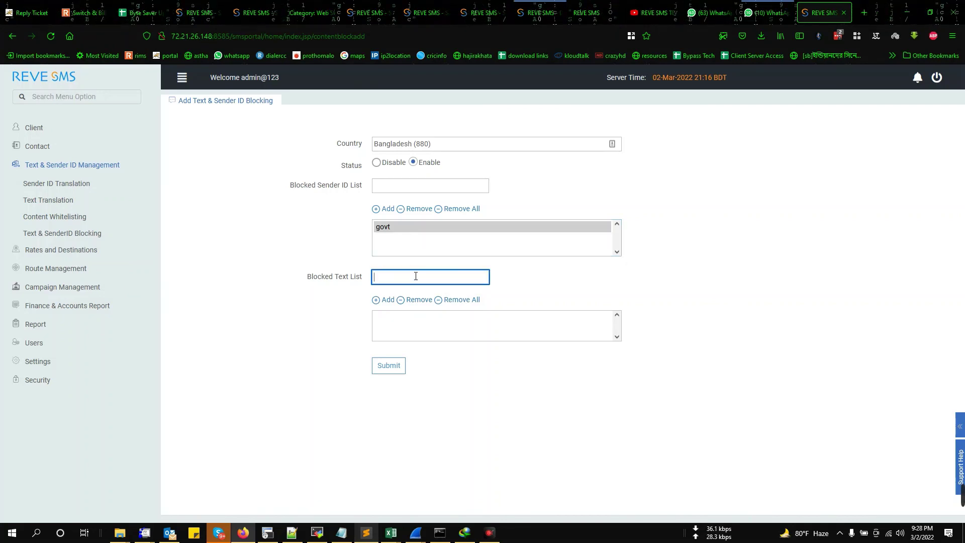
text(NEw year)
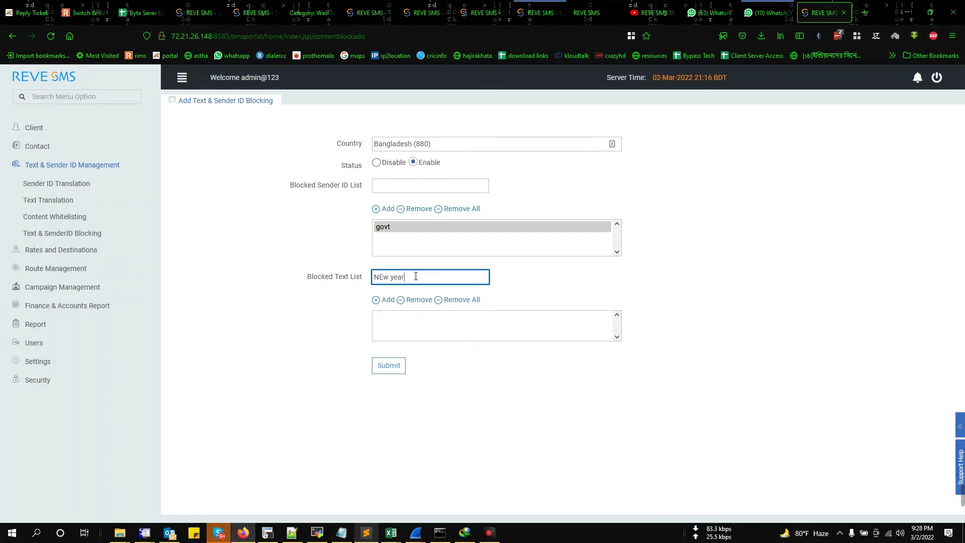
click(387, 300)
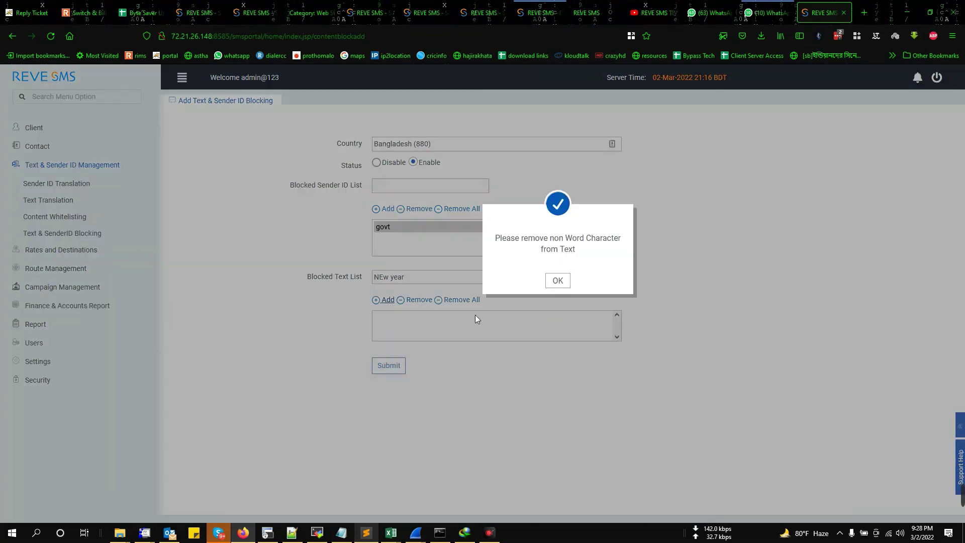
click(557, 281)
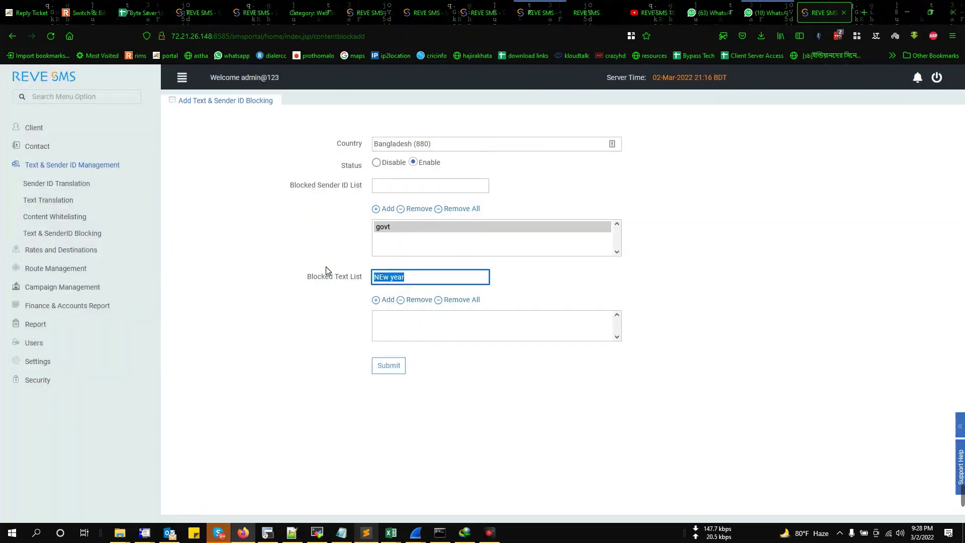
text(new year)
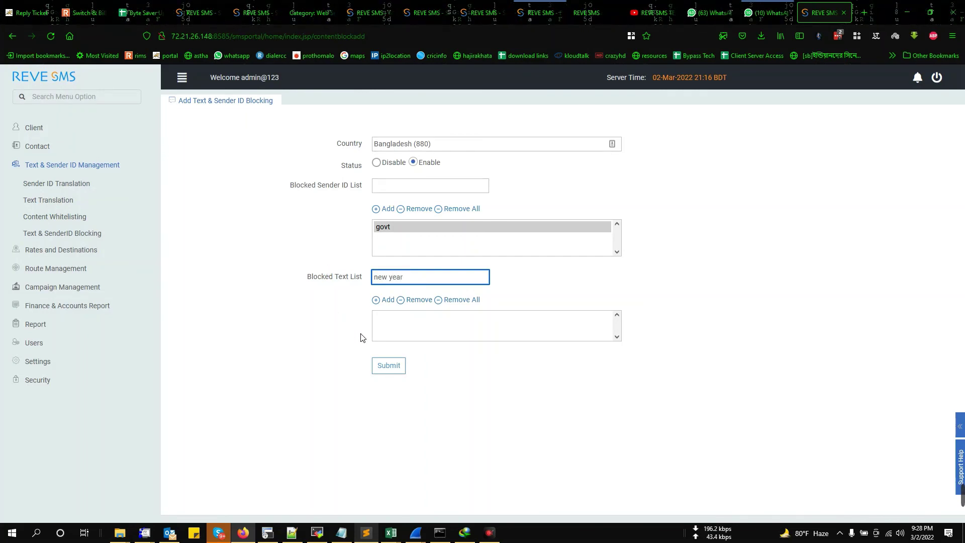
click(387, 300)
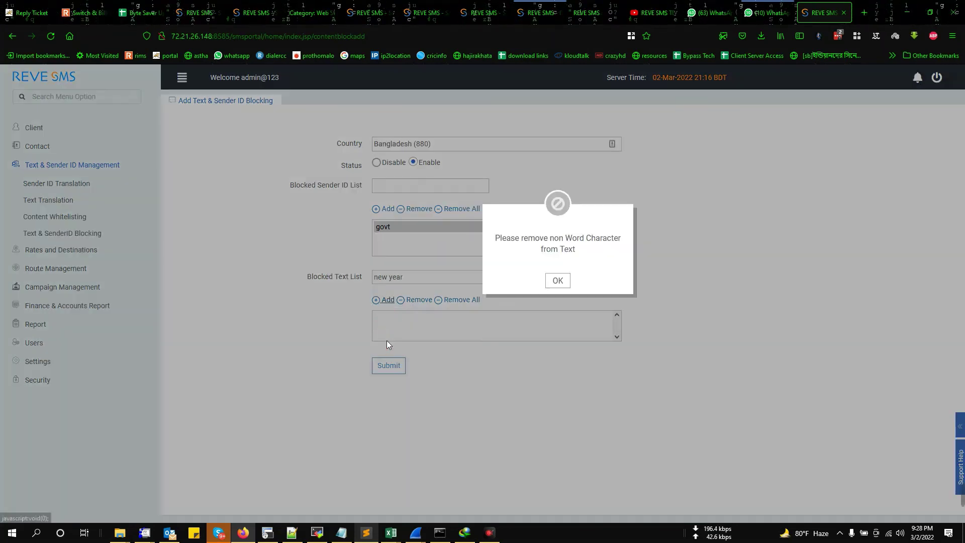
click(558, 280)
- Add "new" to the blocked text list and return to the blocking rules overview without submitting
drag(478, 277, 344, 275)
text(new)
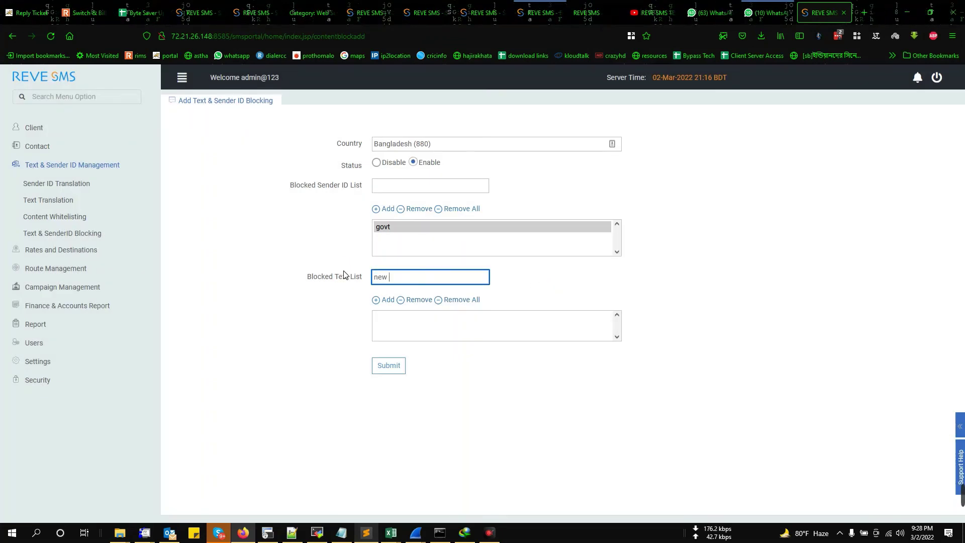
click(385, 302)
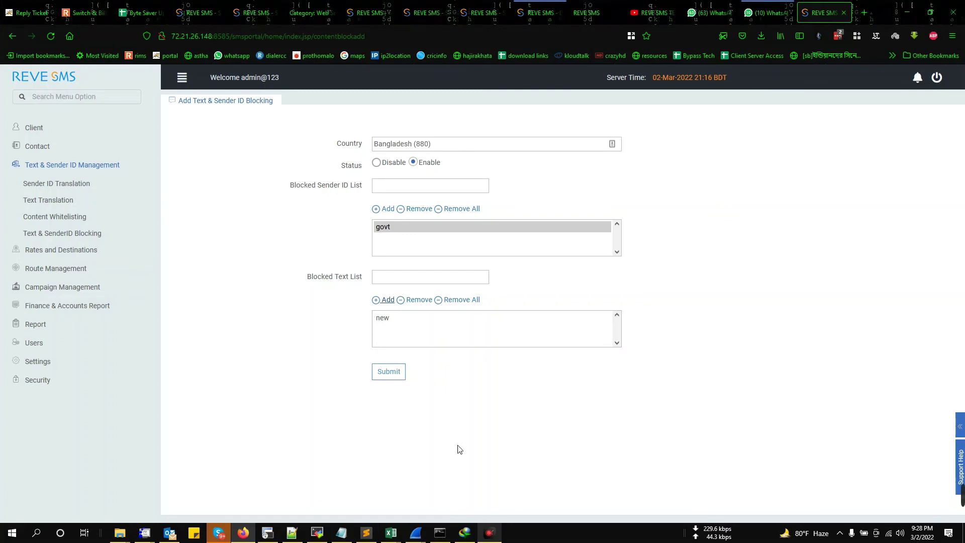
click(76, 234)
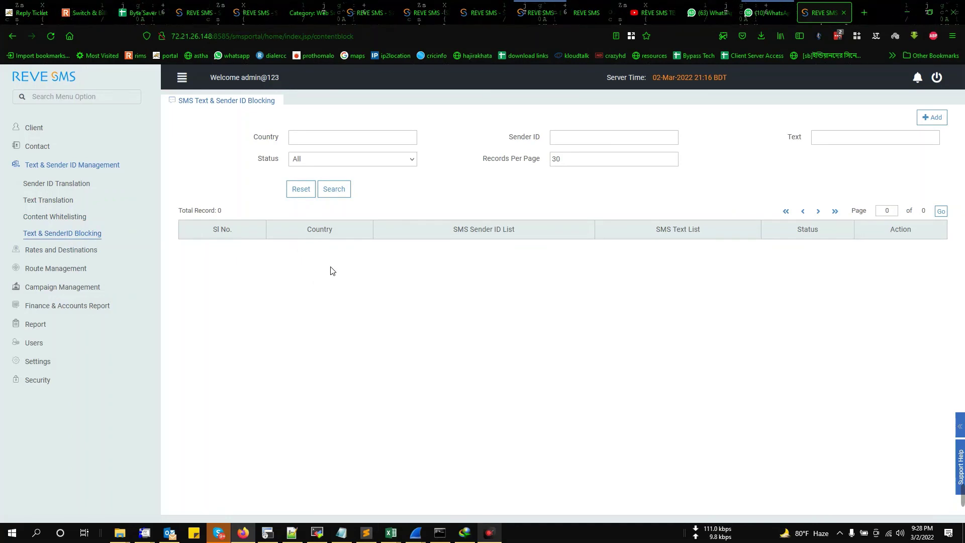
click(489, 533)
click(668, 293)
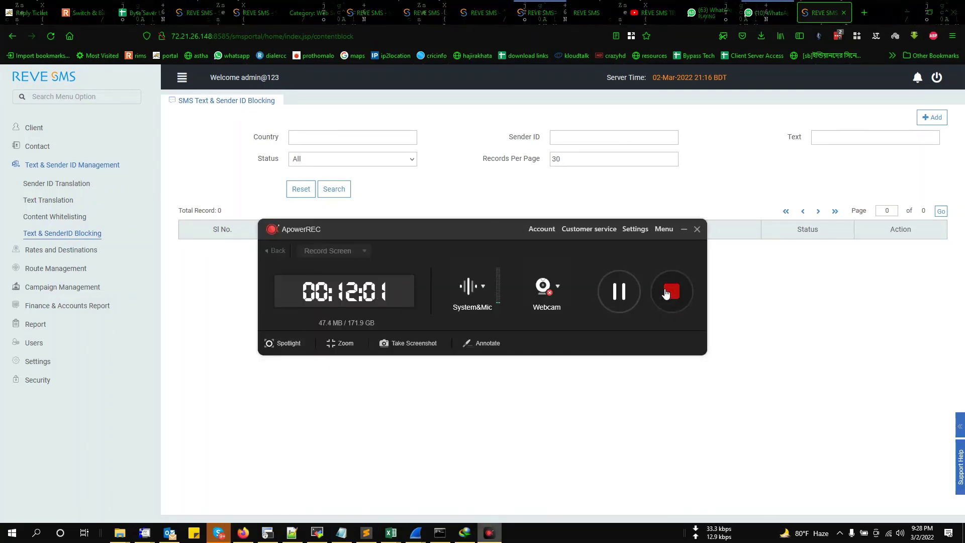